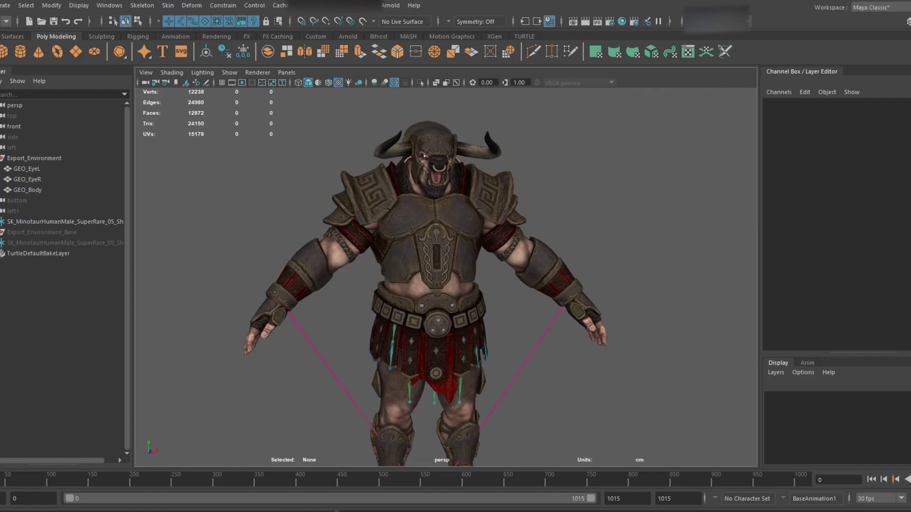
Step: Hide the armored Export_Environment group and its skeleton, and show Export_Environment_Base with its own skeleton instead
alt+drag(659, 152, 614, 203)
alt+middle_drag(599, 221, 595, 215)
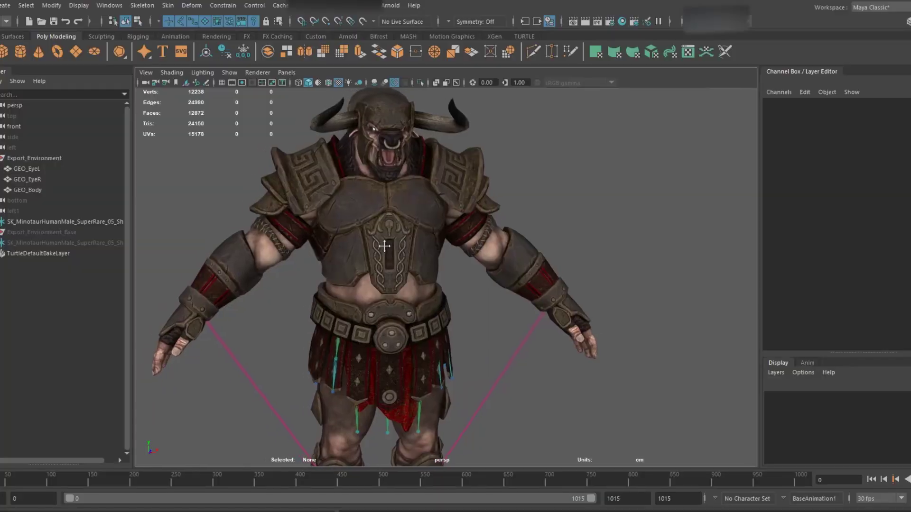
alt+drag(380, 248, 415, 250)
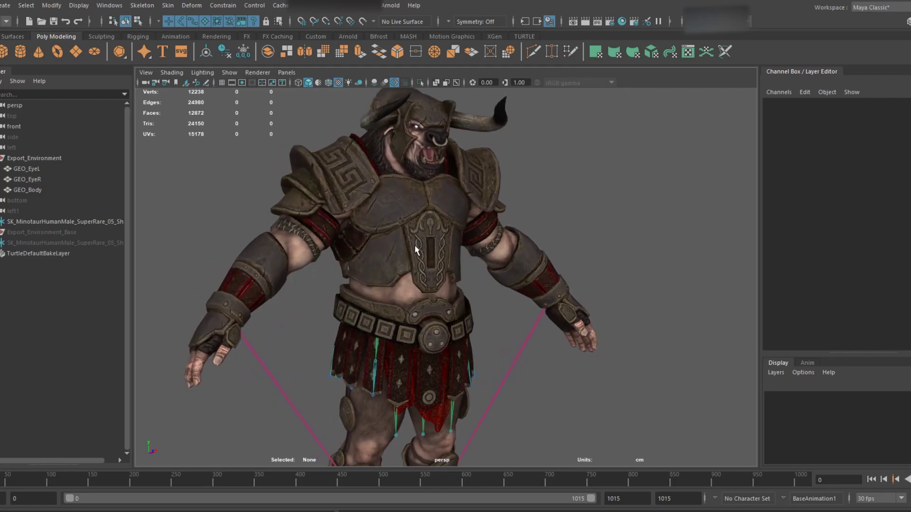
click(43, 161)
ctrl+click(51, 222)
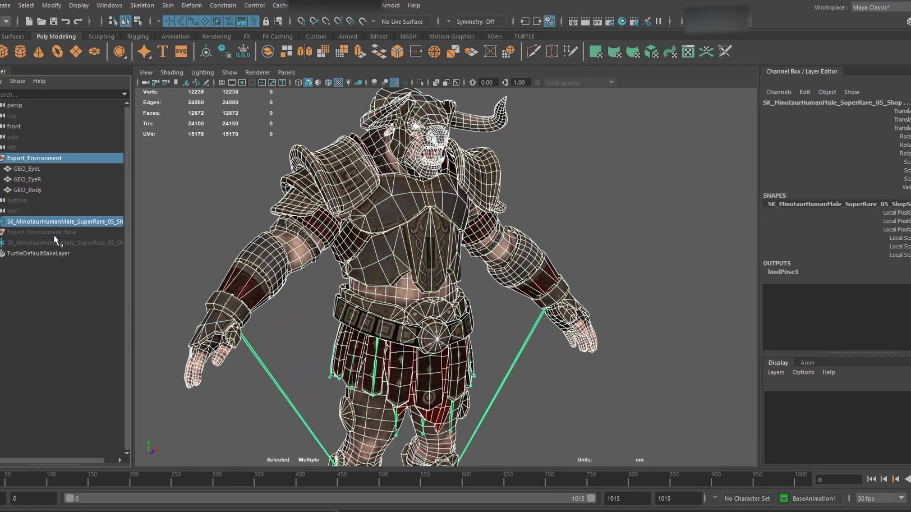
shift+click(57, 243)
key(h)
click(559, 205)
alt+drag(528, 206, 450, 217)
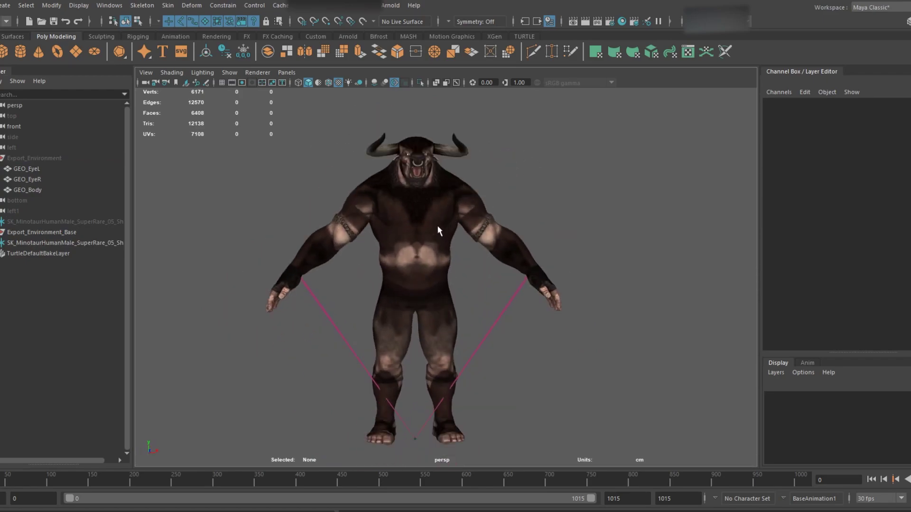
Step: Inspect the unarmored GEO_Body mesh, clear the selection and turn on X-Ray Joints to display the skeleton through it
scroll(402, 247, up, 2)
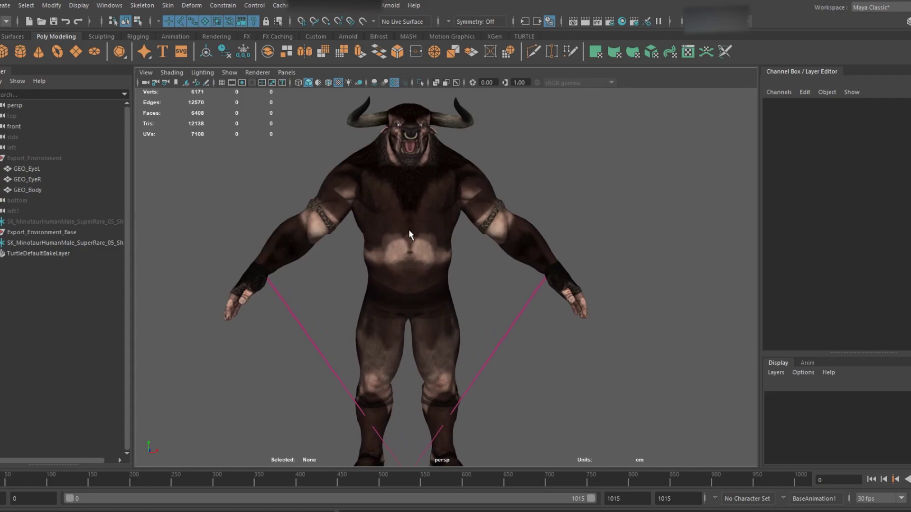
click(421, 208)
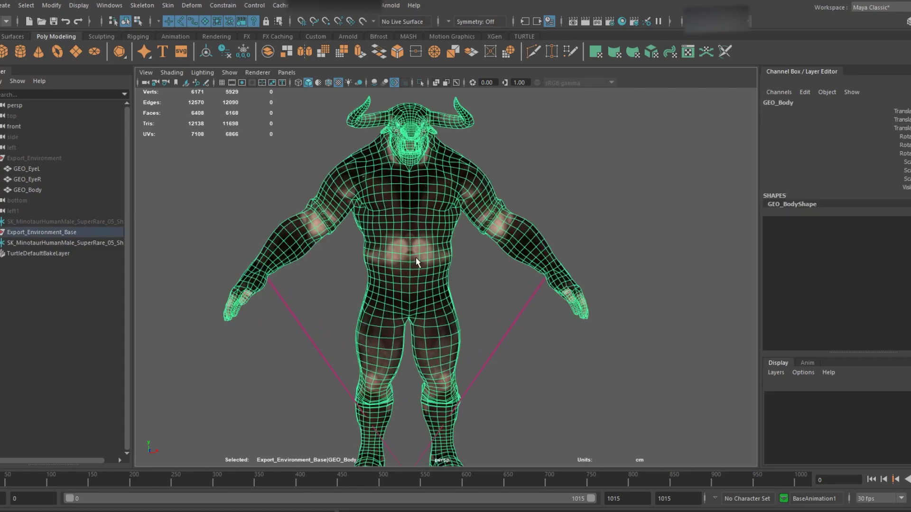
scroll(427, 256, up, 3)
click(509, 300)
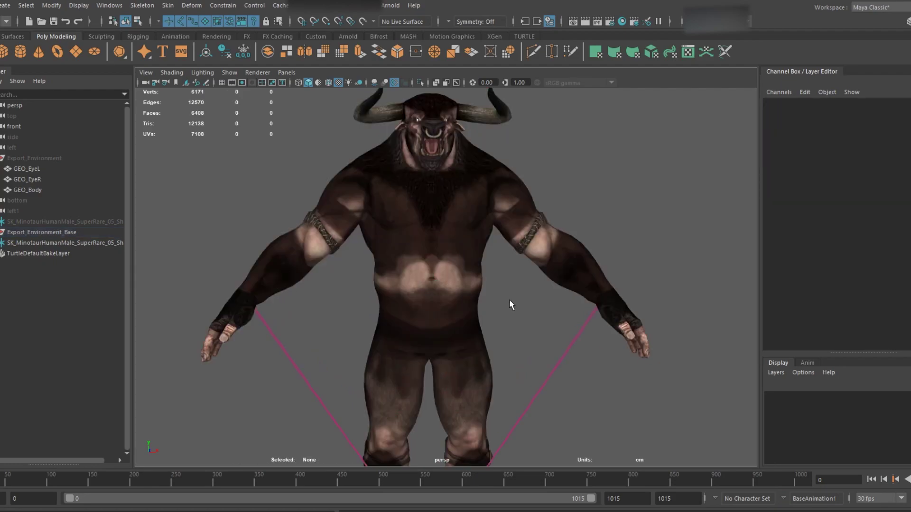
scroll(511, 304, down, 2)
click(456, 82)
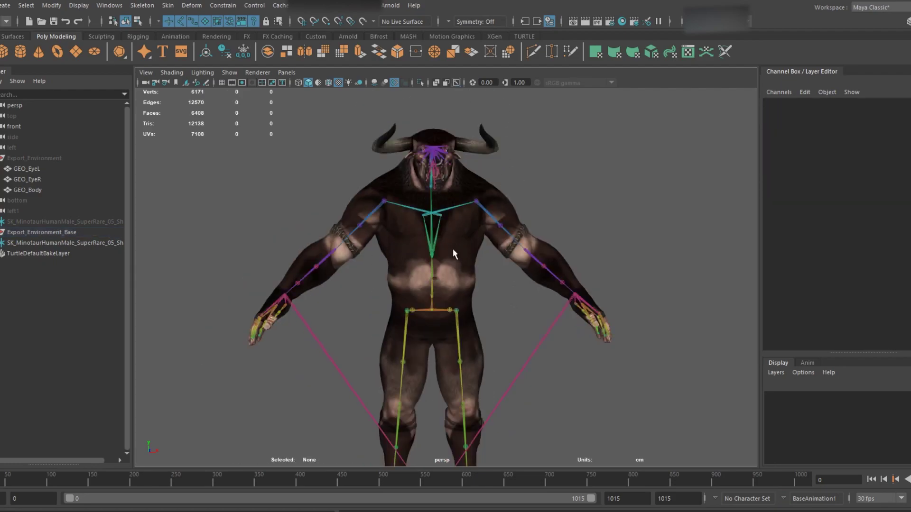
Step: Hide the base body and its skeleton, and show the armored Export_Environment group, skeleton, eye meshes and GEO_Body again
click(22, 242)
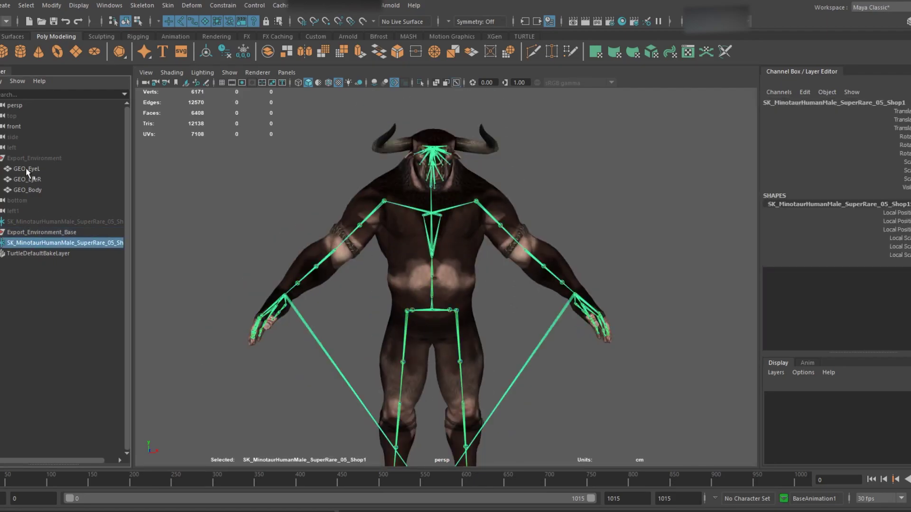
shift+click(26, 157)
key(h)
click(234, 222)
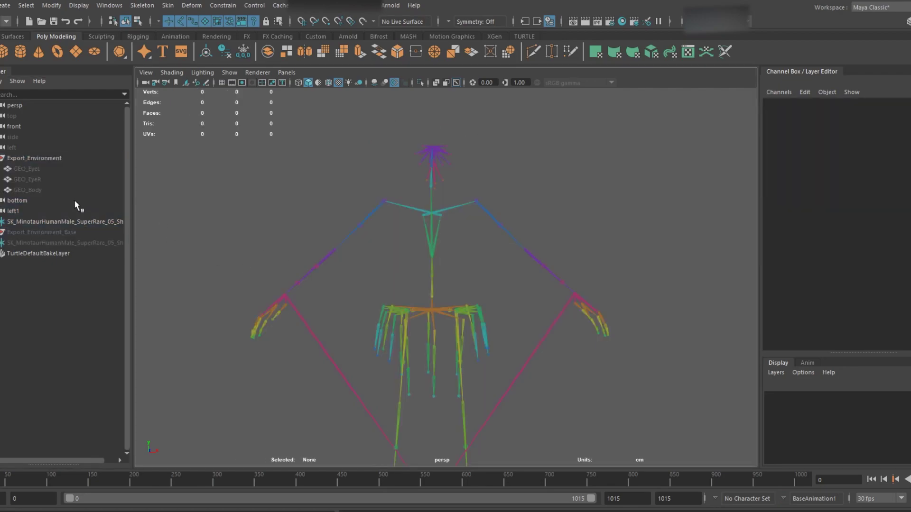
click(40, 167)
shift+click(39, 191)
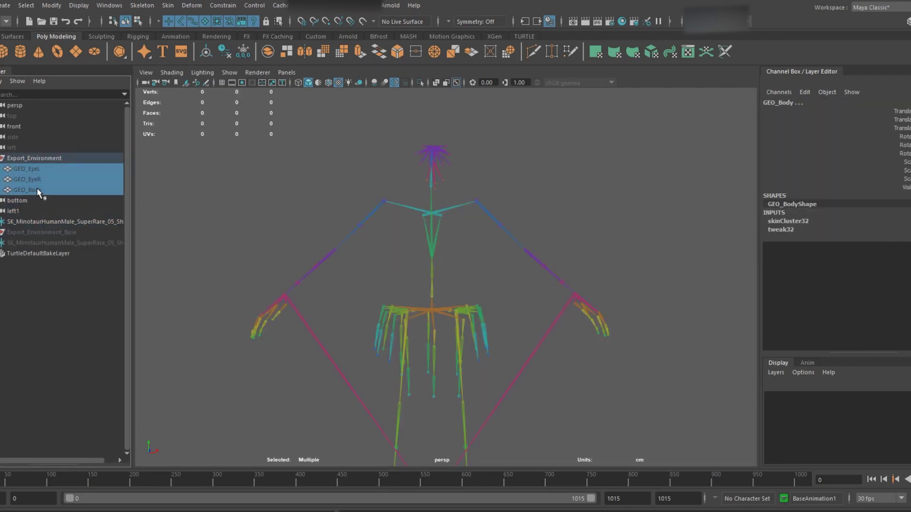
key(shift+h)
click(265, 214)
Step: Examine the skirt and hip joints of the armored minotaur from several angles
scroll(380, 280, up, 5)
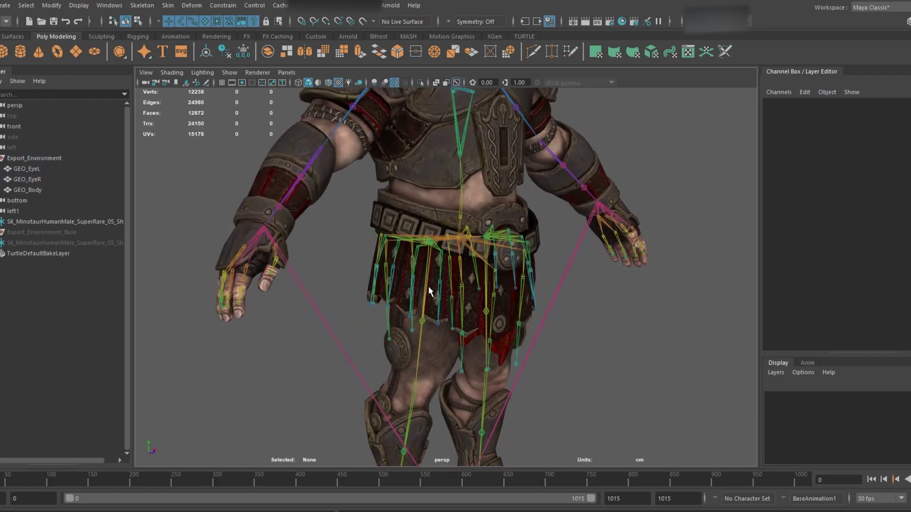
scroll(407, 289, up, 5)
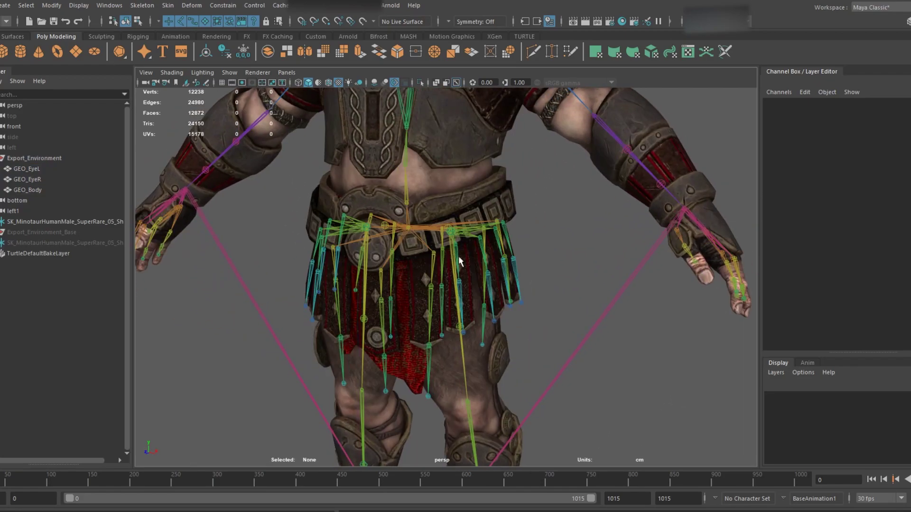
alt+drag(429, 257, 490, 208)
scroll(488, 249, down, 5)
mouse_move(474, 257)
alt+mouse_down()
mouse_move(503, 261)
mouse_move(489, 263)
alt+mouse_up()
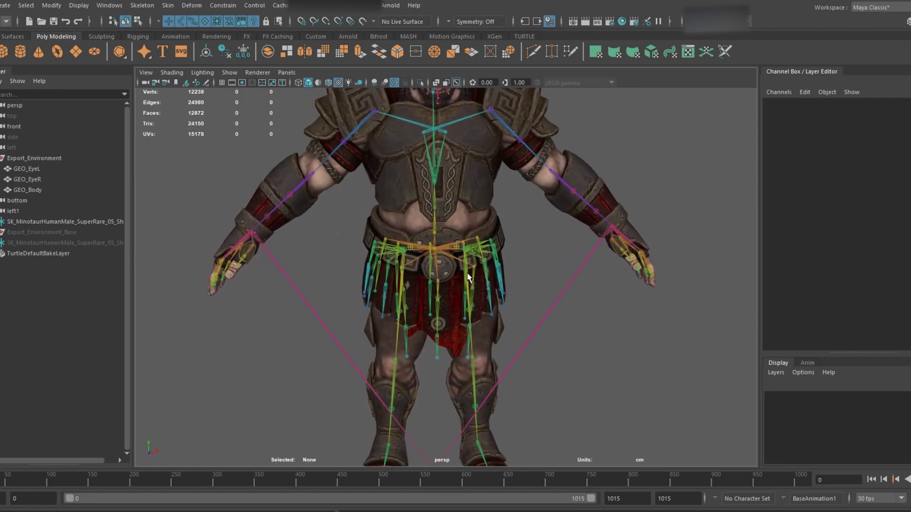
alt+drag(415, 279, 422, 282)
alt+middle_drag(425, 247, 444, 299)
scroll(444, 299, down, 2)
alt+drag(446, 298, 437, 294)
alt+drag(520, 279, 512, 271)
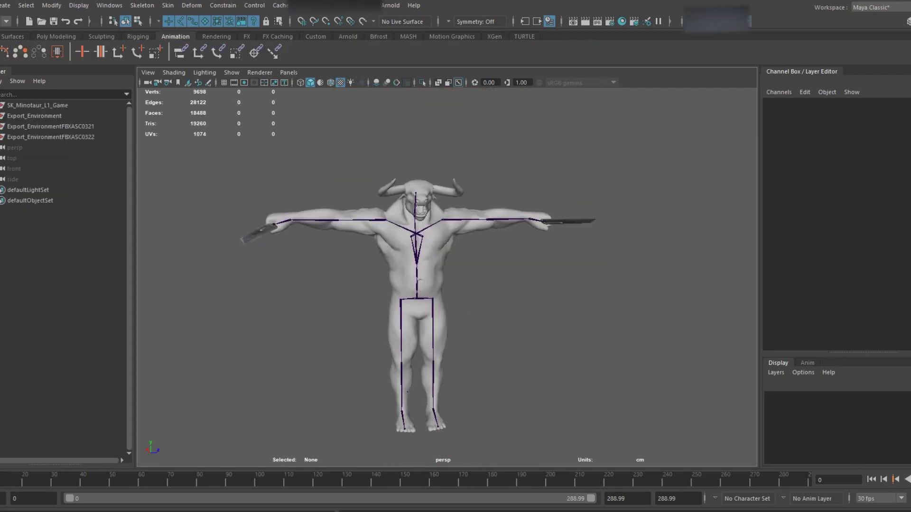
Step: Switch to the animated minotaur holding two blades, play its animation and scrub through the motion
key(alt+v)
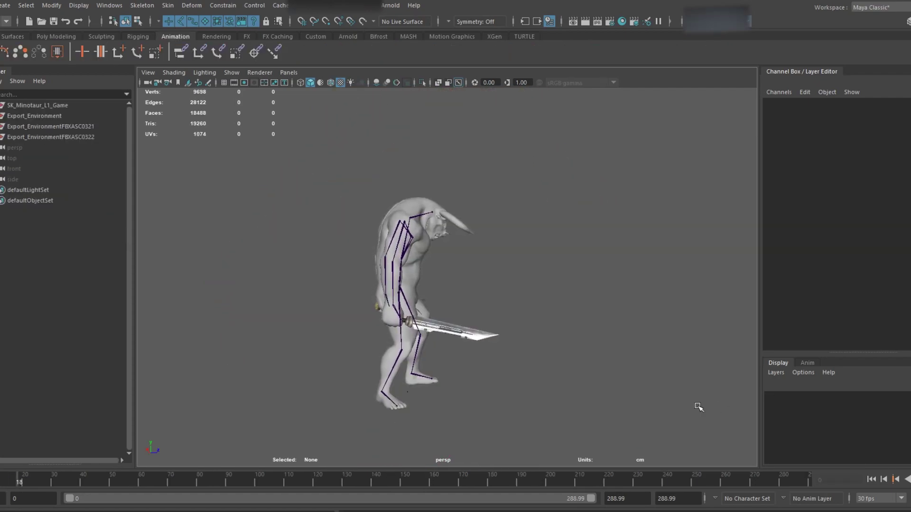
alt+drag(594, 372, 669, 365)
drag(337, 477, 297, 482)
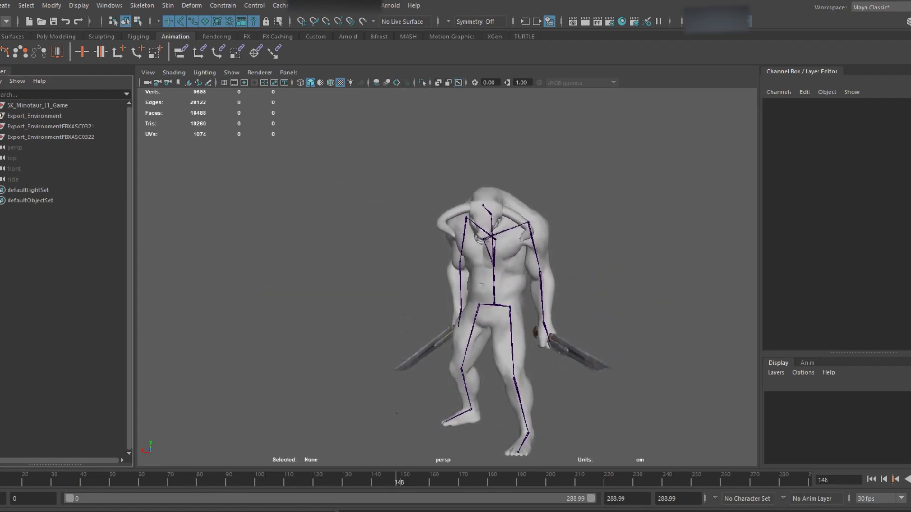
Step: Select the Hips joint chain under SK_Minotaur_L1_Game to display its keys, scrub to frame 127, deselect and examine the pose
click(2, 105)
click(19, 116)
key(g)
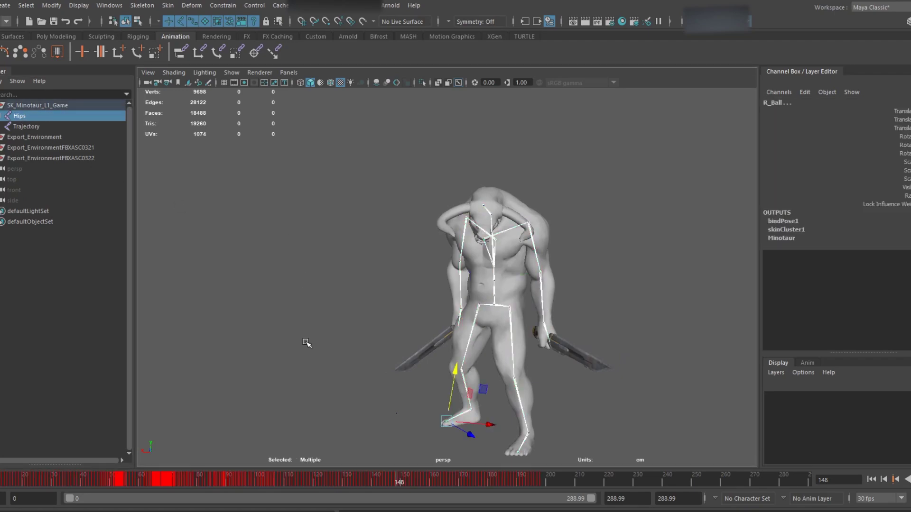
drag(269, 480, 338, 477)
alt+drag(499, 350, 445, 331)
click(547, 345)
alt+middle_drag(434, 325, 456, 304)
scroll(456, 305, up, 3)
mouse_move(456, 306)
alt+mouse_down()
mouse_move(482, 304)
mouse_move(443, 303)
alt+mouse_up()
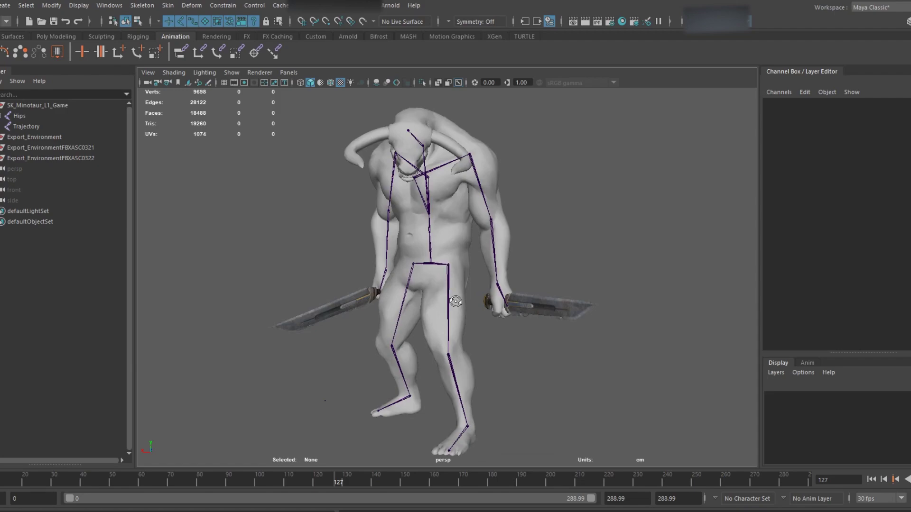
alt+drag(455, 302, 493, 300)
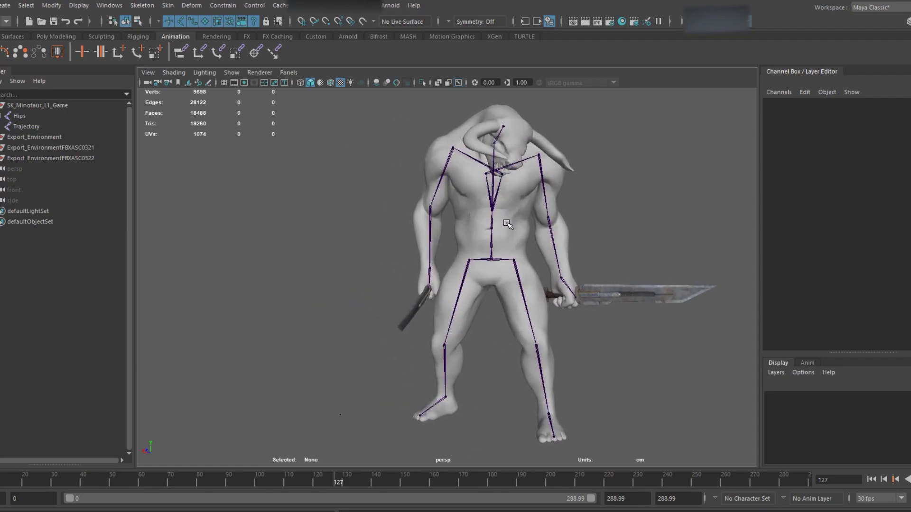
alt+drag(537, 251, 505, 254)
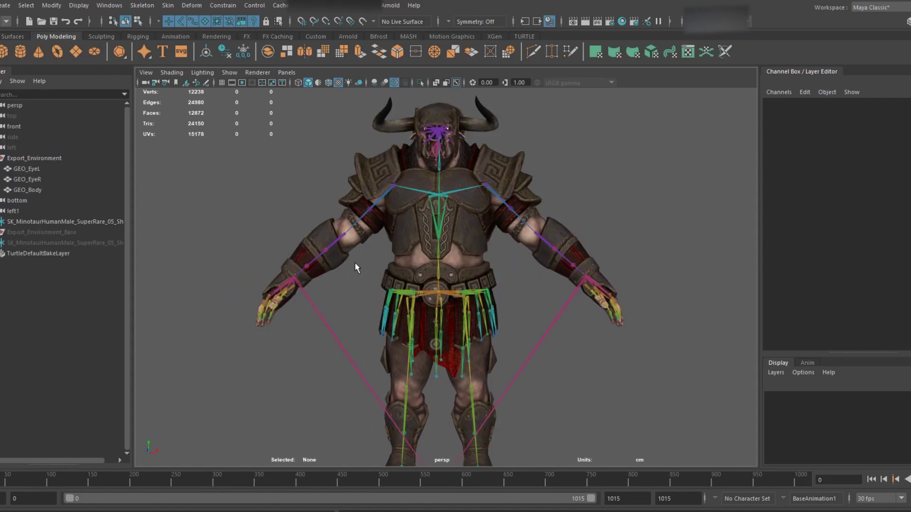
Step: Return to the armored minotaur, select its L_Shoulder joint and test its rotation
mouse_move(356, 268)
alt+mouse_down()
mouse_move(284, 268)
mouse_move(374, 267)
mouse_move(355, 269)
mouse_move(363, 274)
alt+mouse_up()
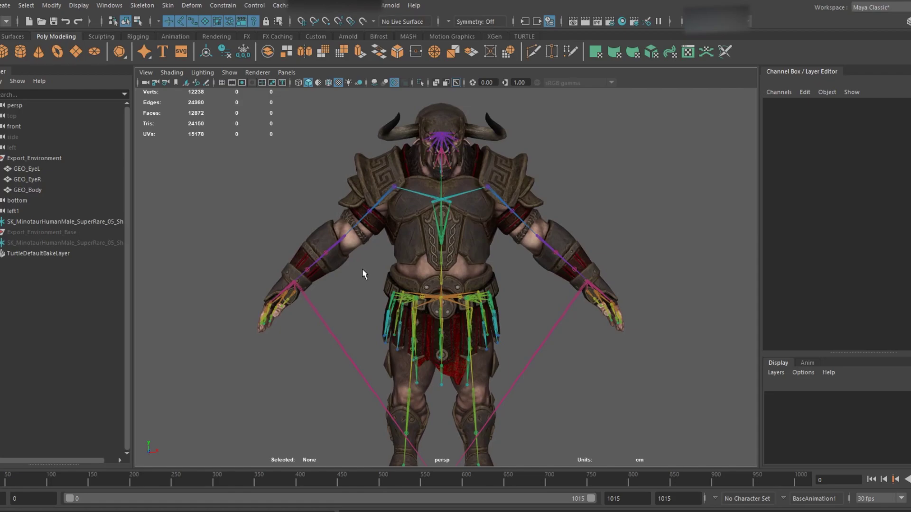
alt+drag(371, 276, 394, 283)
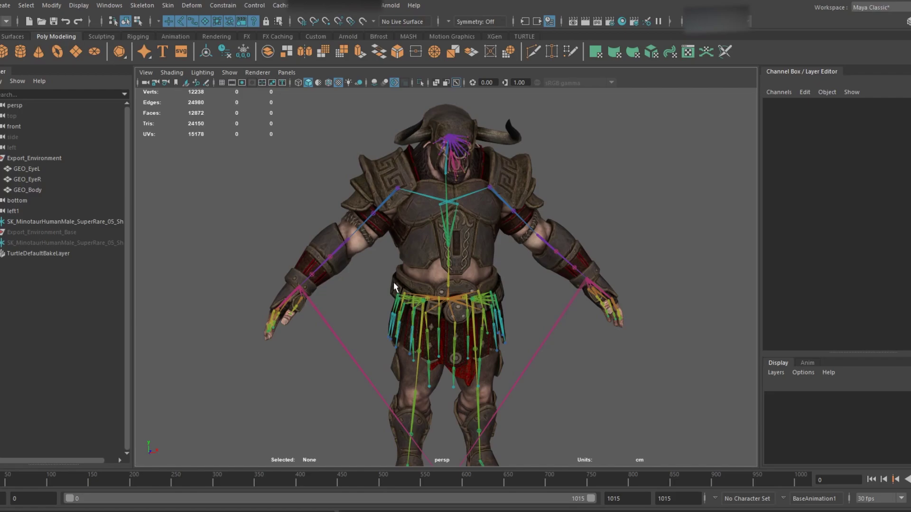
alt+drag(485, 301, 471, 294)
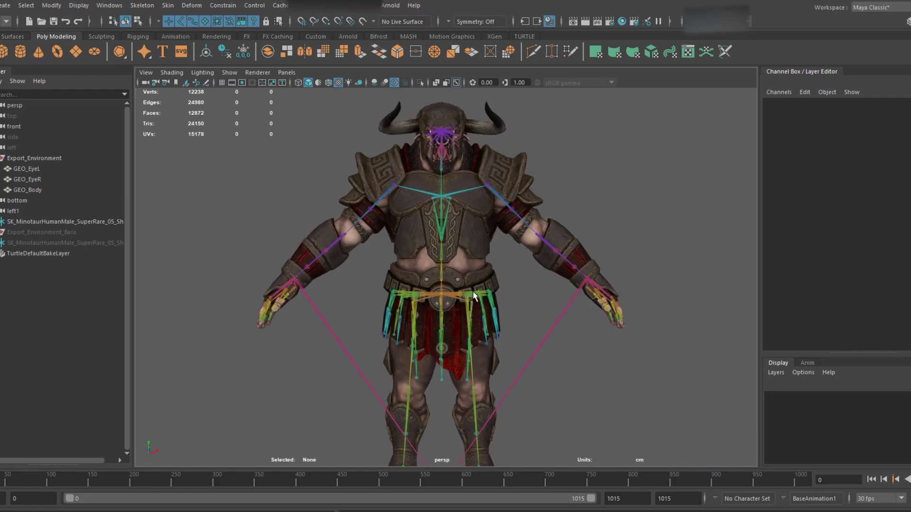
alt+drag(487, 274, 543, 285)
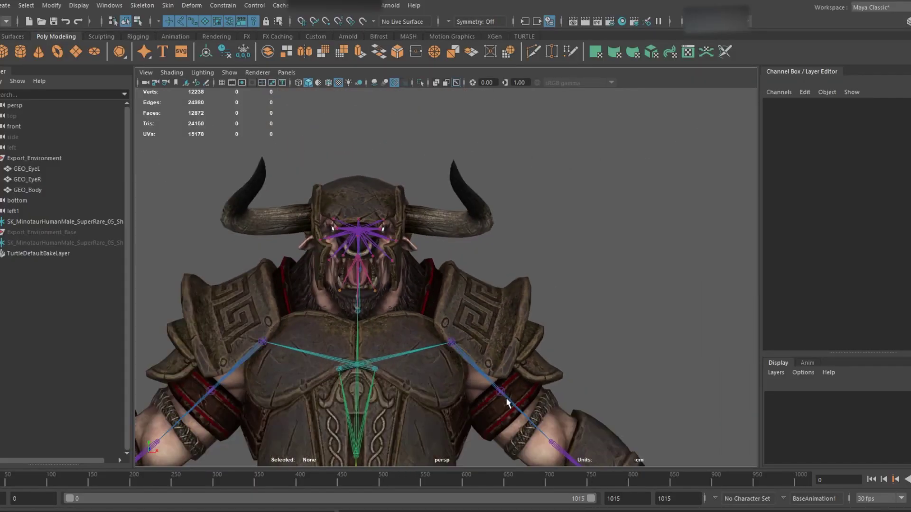
click(505, 399)
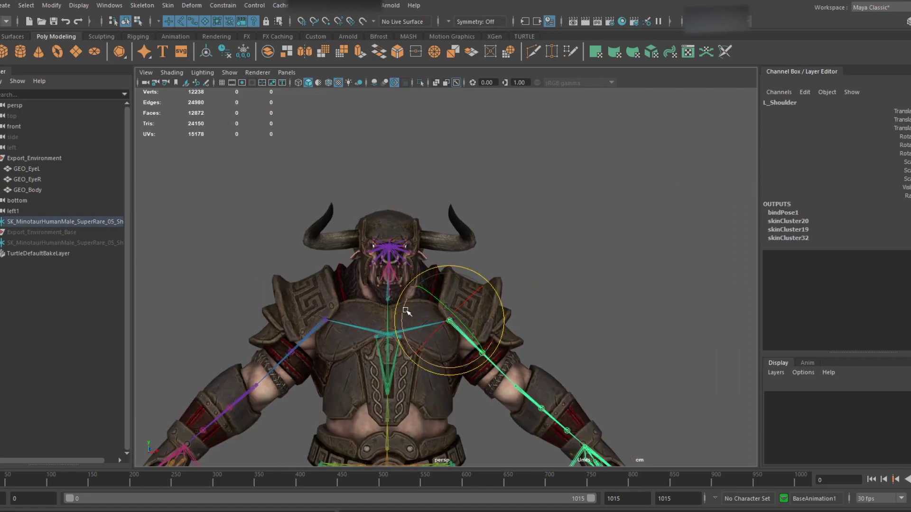
drag(420, 295, 437, 315)
Step: Examine the facial rig and test moving face joints, including L_CheekboneA and the lower-lip joint R_LiplowerA
alt+drag(339, 336, 378, 350)
scroll(358, 328, up, 6)
alt+drag(351, 288, 492, 303)
click(520, 269)
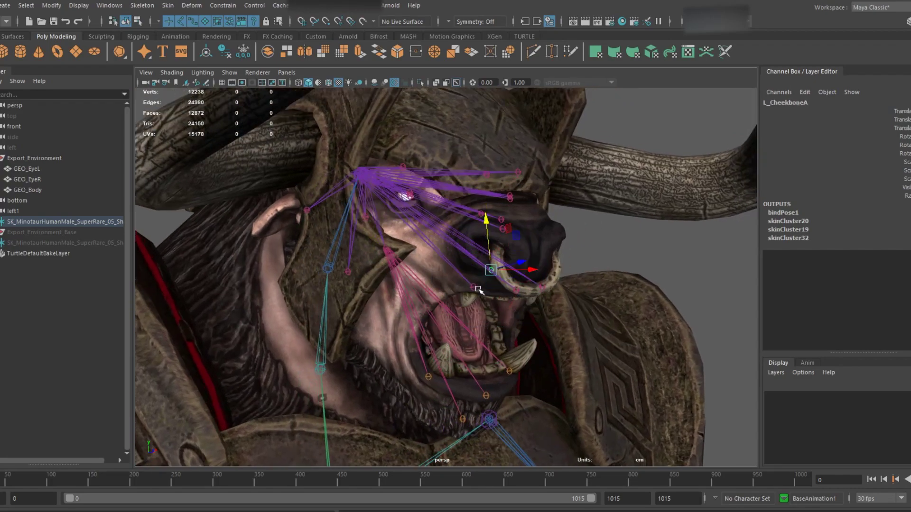
drag(473, 275, 472, 261)
alt+drag(463, 293, 454, 327)
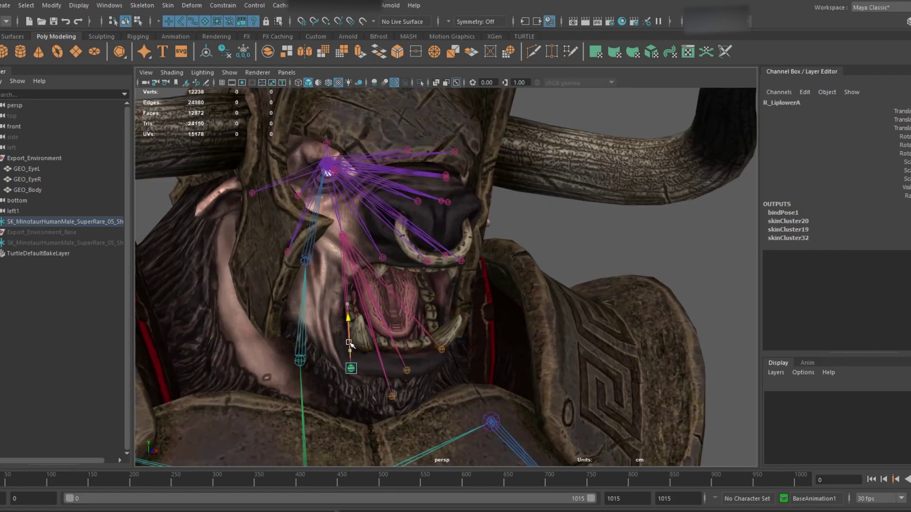
scroll(351, 333, down, 5)
alt+drag(439, 328, 419, 346)
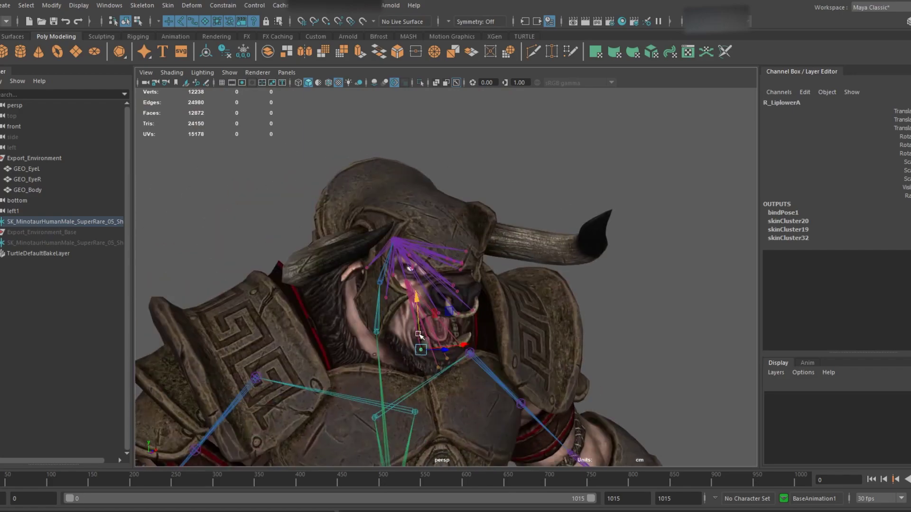
alt+middle_drag(419, 346, 403, 280)
alt+drag(403, 280, 401, 261)
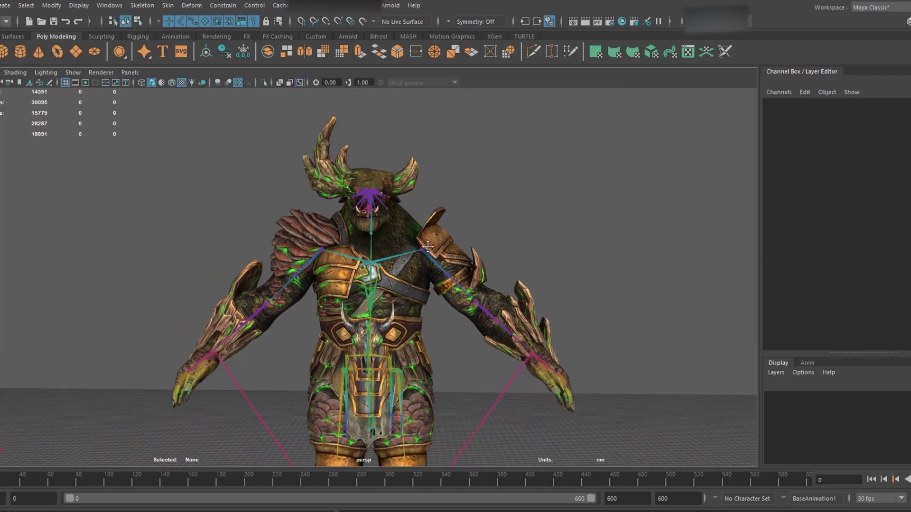
Step: Switch to the horned minotaur with glowing green veins, turn off X-Ray Joints and examine its head and armor
alt+drag(428, 246, 394, 148)
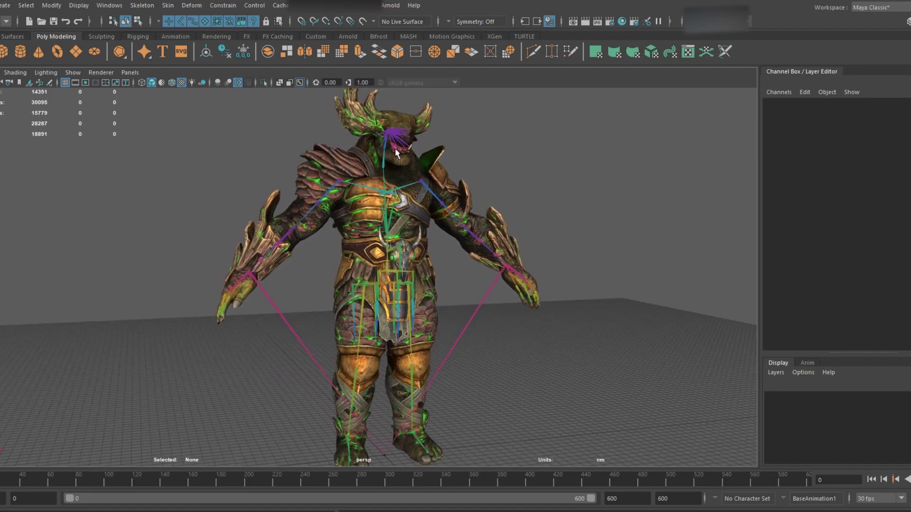
click(297, 83)
scroll(399, 228, up, 6)
alt+middle_drag(403, 166, 439, 266)
alt+drag(439, 265, 413, 237)
scroll(417, 246, down, 6)
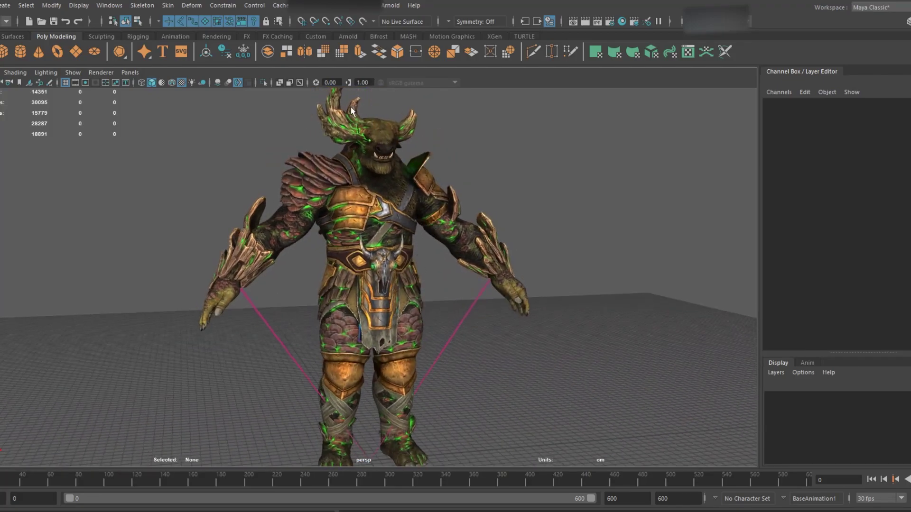
Step: Turn X-Ray Joints back on and examine the green-veined minotaur's head, face and torso joints
click(301, 83)
alt+drag(321, 187, 324, 189)
alt+drag(364, 229, 434, 248)
alt+drag(423, 274, 391, 242)
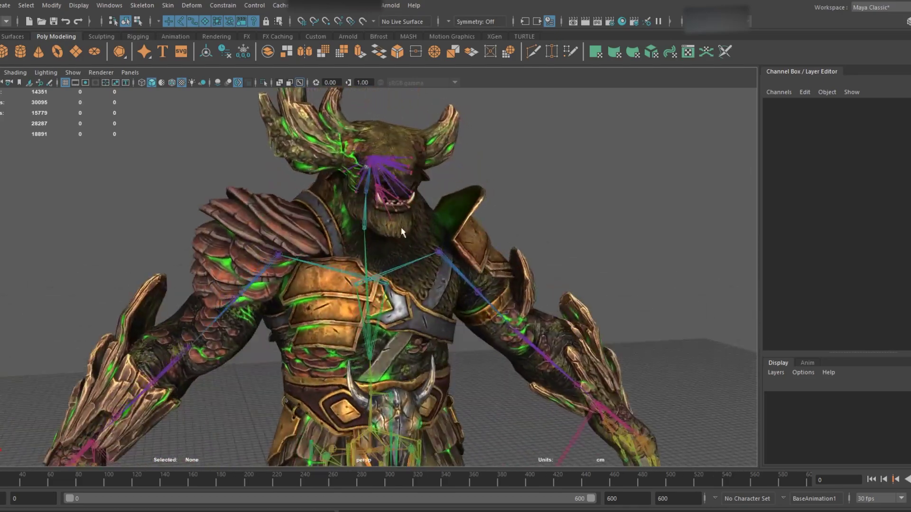
alt+drag(407, 199, 426, 242)
scroll(454, 287, down, 4)
alt+right_drag(412, 249, 407, 247)
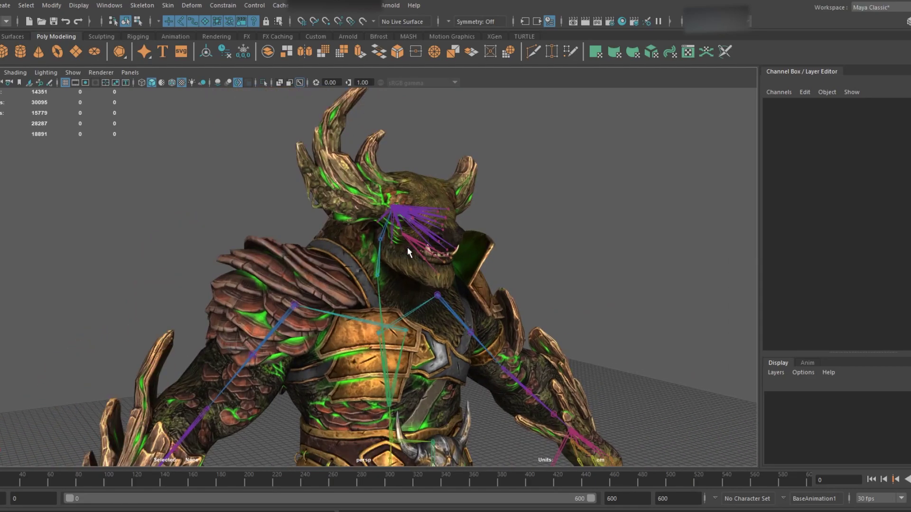
scroll(432, 269, down, 3)
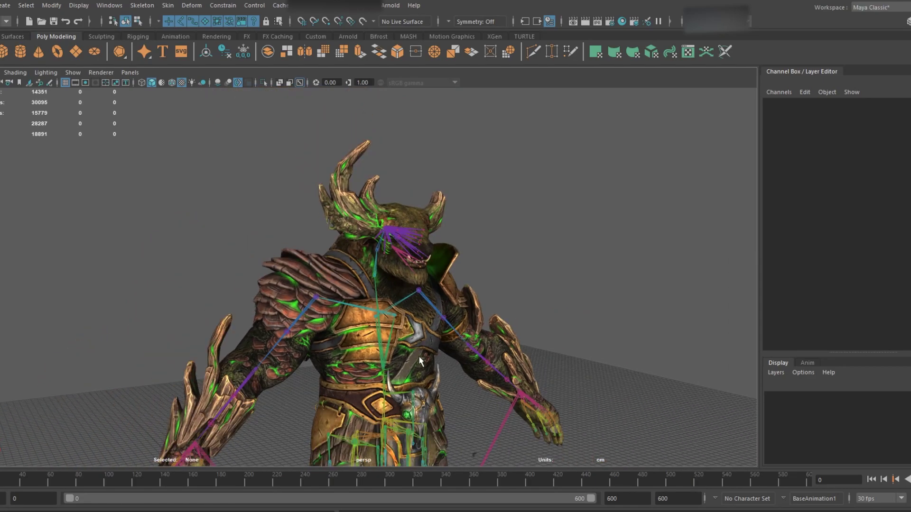
Step: Examine the green-veined minotaur's waist, skirt and leg joints from the front and side
alt+middle_drag(420, 354, 441, 244)
alt+drag(442, 245, 413, 278)
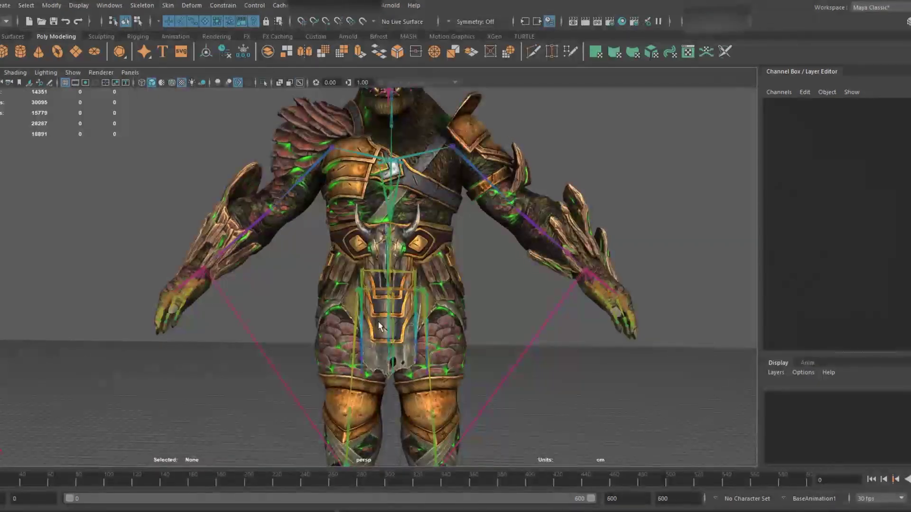
alt+drag(382, 326, 476, 339)
scroll(476, 340, up, 3)
scroll(476, 339, up, 2)
alt+middle_drag(476, 340, 429, 306)
alt+drag(337, 303, 382, 299)
scroll(382, 299, up, 3)
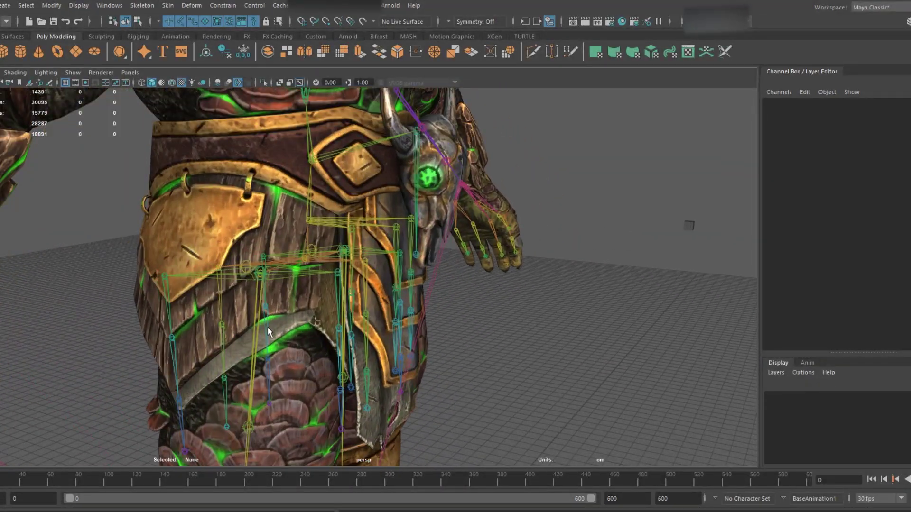
Step: Select the front loincloth joints, including F_Pad_1_01, activate the Rotate tool and examine the skirt rig
click(399, 243)
alt+drag(399, 243, 284, 222)
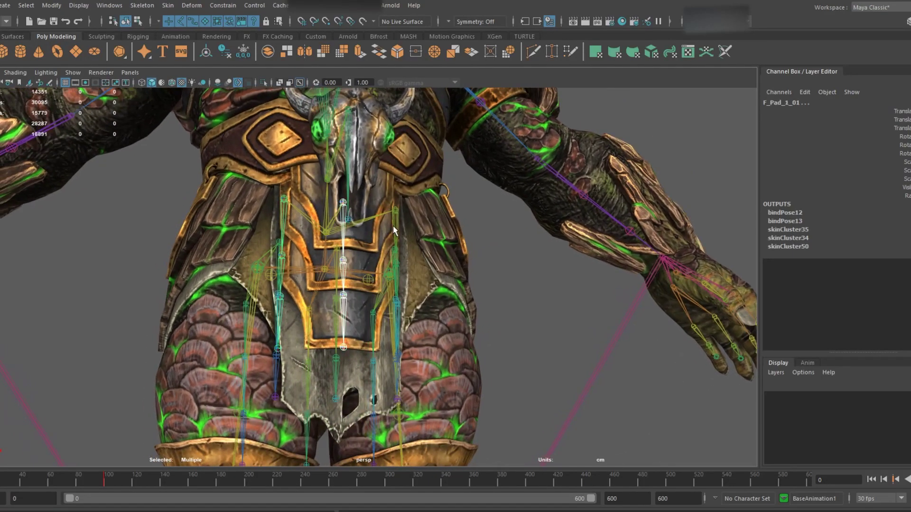
alt+right_drag(395, 233, 376, 261)
key(e)
alt+drag(409, 225, 446, 312)
alt+drag(328, 300, 295, 271)
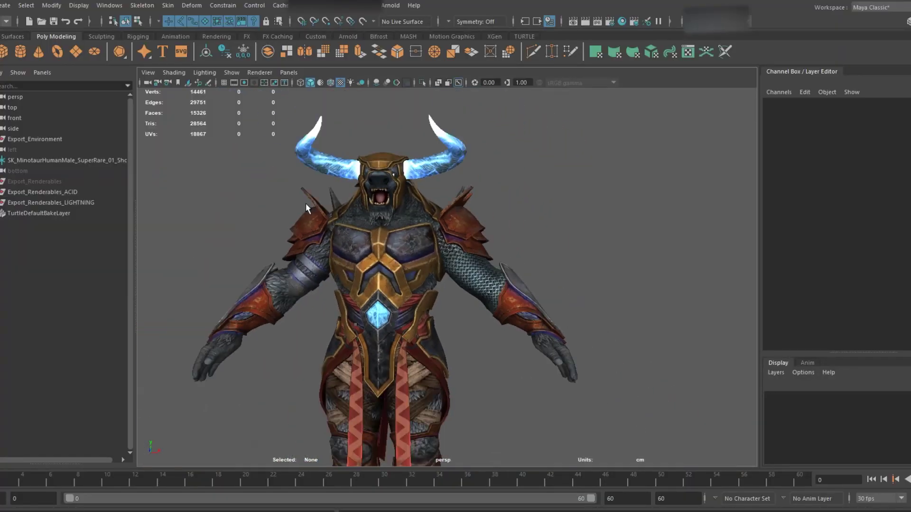
Step: Switch to the minotaur with glowing blue horns and examine its armor from the front and back
alt+drag(306, 208, 351, 237)
alt+middle_drag(397, 327, 400, 307)
alt+right_drag(401, 307, 385, 238)
alt+drag(384, 238, 421, 218)
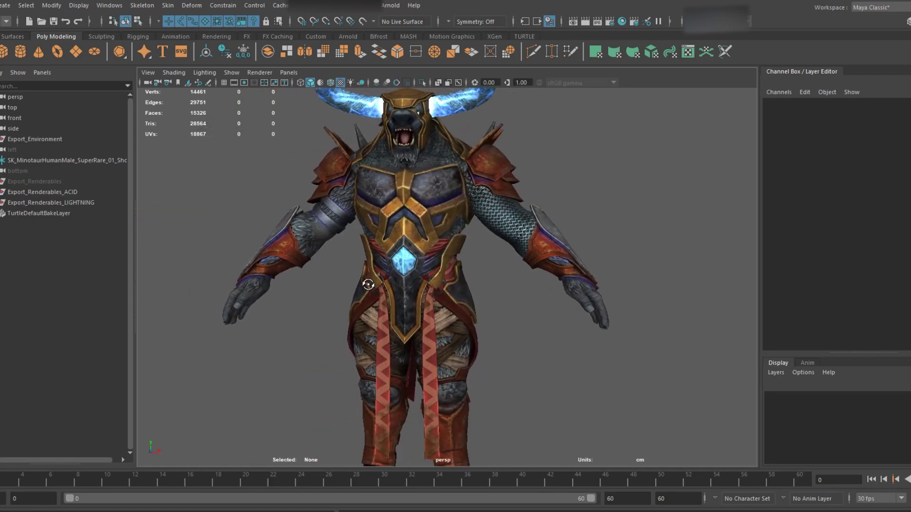
alt+drag(440, 331, 587, 329)
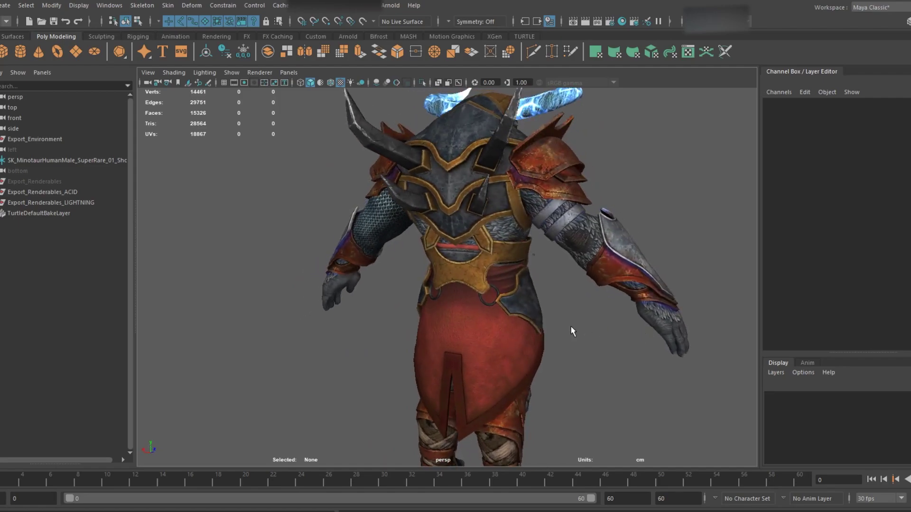
alt+drag(415, 253, 411, 308)
scroll(415, 303, down, 2)
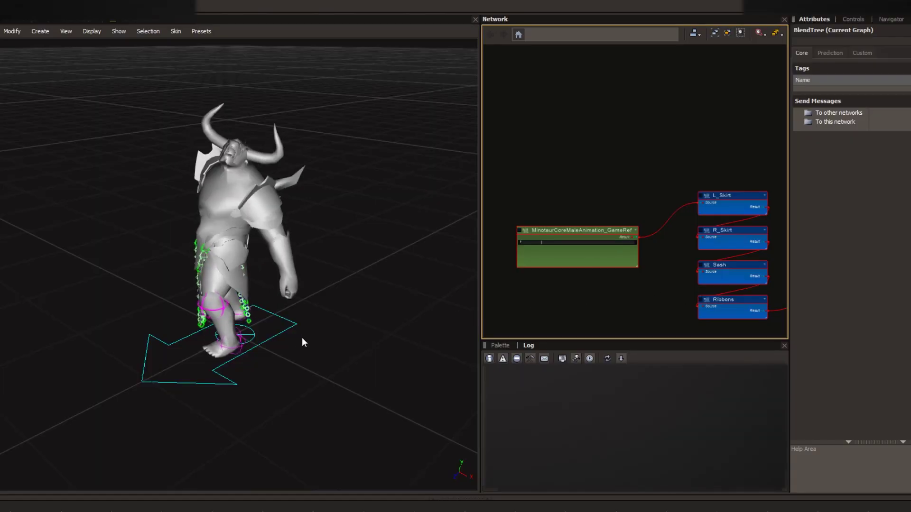
Step: Switch to the animation network editor, view the animated grey minotaur from another angle and show the network's Controls
alt+drag(302, 337, 410, 312)
click(850, 19)
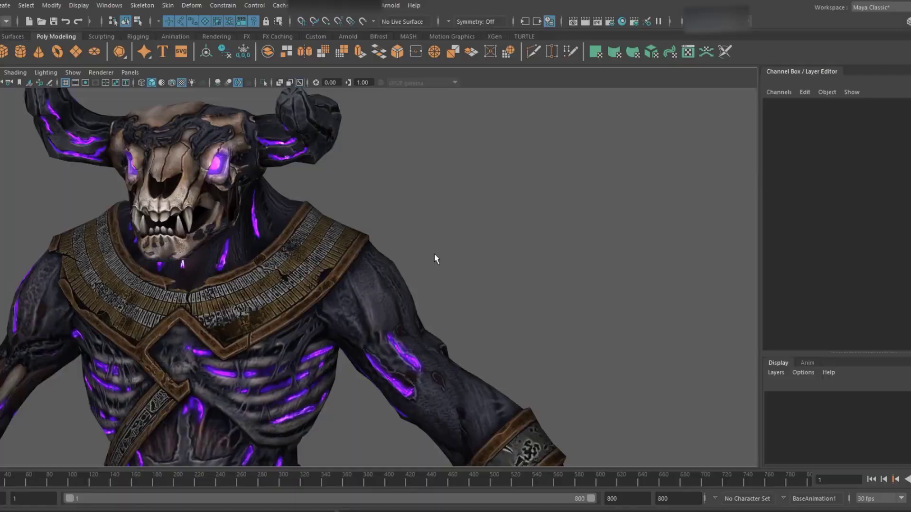
Step: Switch to Maya's skull-faced minotaur with purple veins and examine its upper body and full figure
alt+drag(468, 234, 395, 240)
scroll(397, 224, down, 5)
scroll(378, 233, up, 5)
scroll(378, 233, down, 5)
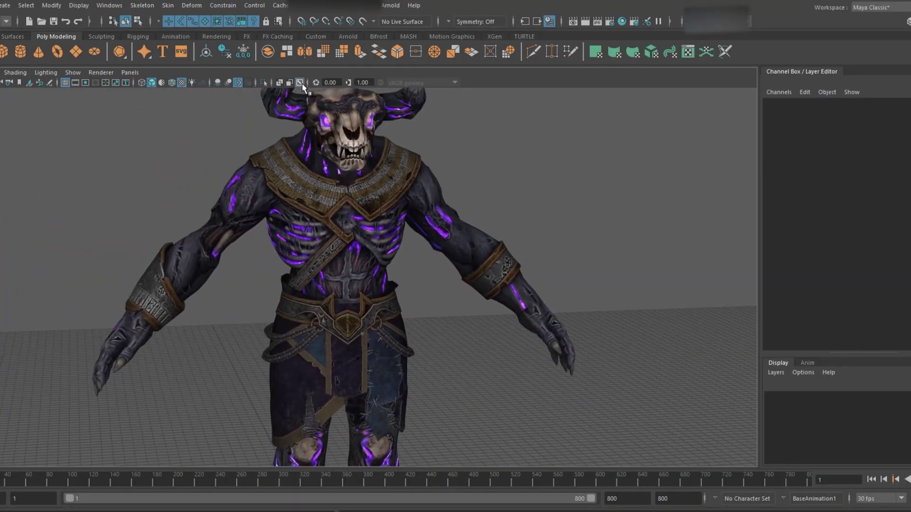
alt+middle_drag(374, 268, 360, 221)
mouse_move(360, 222)
alt+mouse_down()
mouse_move(397, 221)
mouse_move(354, 228)
mouse_move(368, 236)
alt+mouse_up()
scroll(354, 228, up, 2)
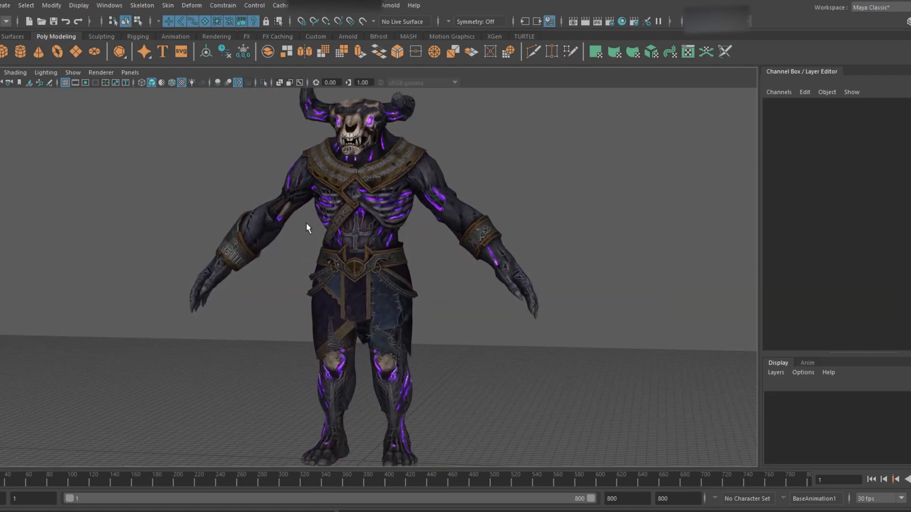
Step: Examine the skull-faced minotaur's head in profile, glowing ribs and body up close
alt+drag(306, 223, 379, 196)
scroll(360, 271, up, 2)
mouse_move(360, 271)
alt+mouse_down()
mouse_move(427, 266)
mouse_move(489, 281)
mouse_move(382, 281)
mouse_move(320, 298)
mouse_move(366, 278)
alt+mouse_up()
scroll(366, 279, up, 4)
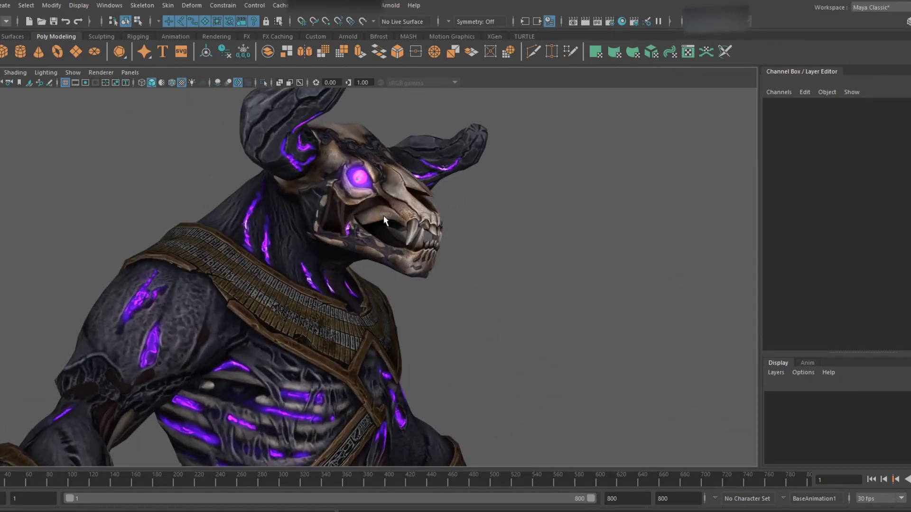
scroll(370, 212, down, 3)
alt+drag(403, 351, 355, 251)
scroll(354, 251, up, 2)
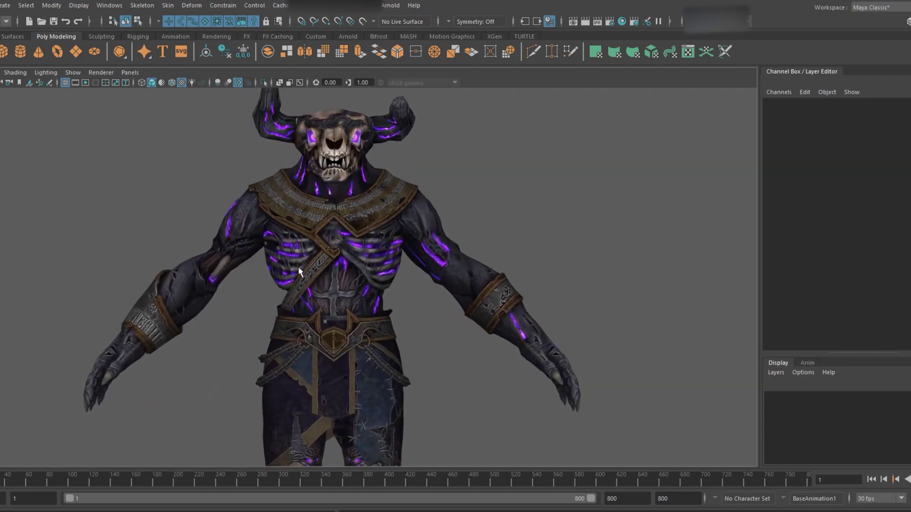
alt+drag(384, 372, 292, 343)
scroll(226, 375, up, 2)
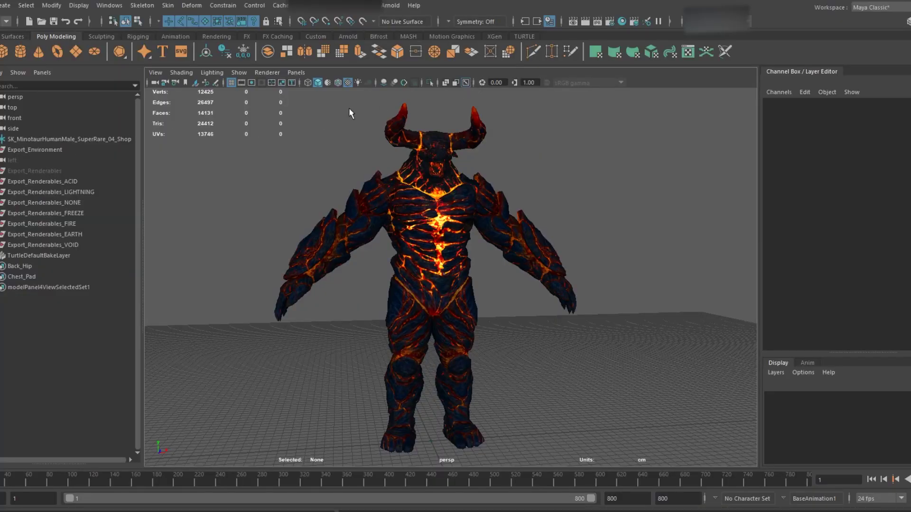
Step: Switch to the lava minotaur, reveal its Hips and Trajectory joints in the hierarchy and examine its body skeleton
click(18, 151)
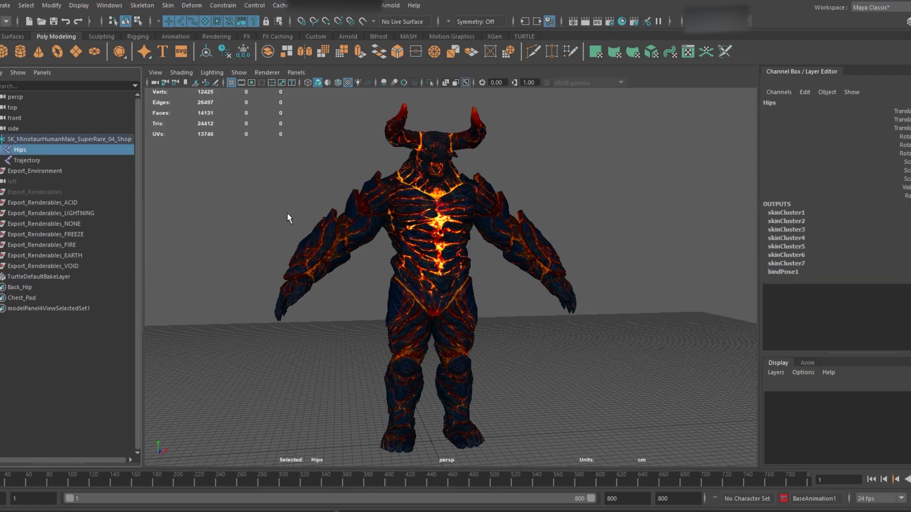
click(562, 201)
scroll(545, 208, up, 3)
mouse_move(536, 212)
alt+mouse_down()
mouse_move(359, 216)
mouse_move(549, 223)
alt+mouse_up()
alt+middle_drag(549, 224, 463, 267)
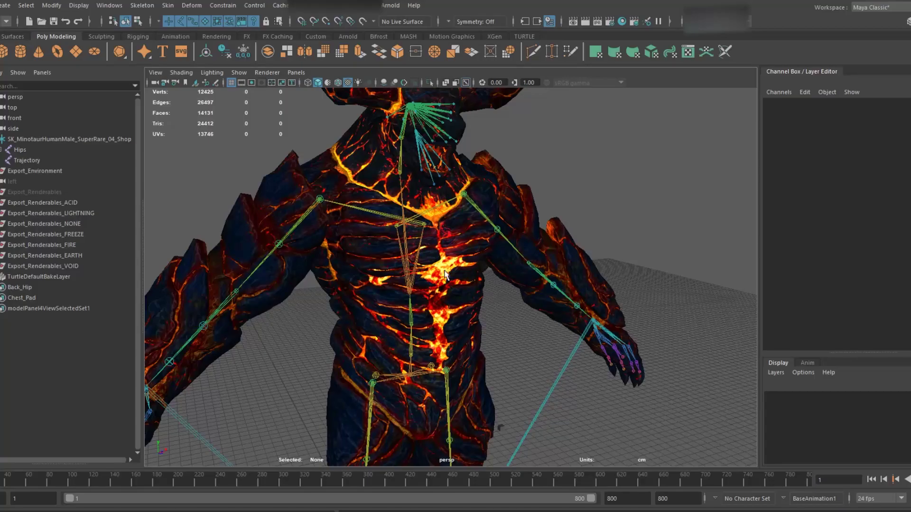
scroll(448, 254, down, 3)
alt+drag(448, 254, 628, 253)
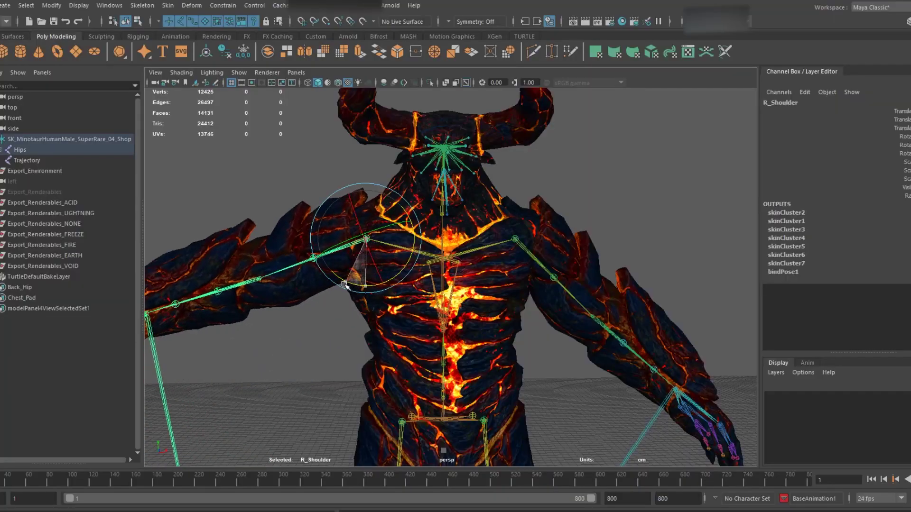
Step: Test rotating the lava minotaur's R_Shoulder joint, and inspect its R_Elbow joint and chest
drag(375, 296, 383, 294)
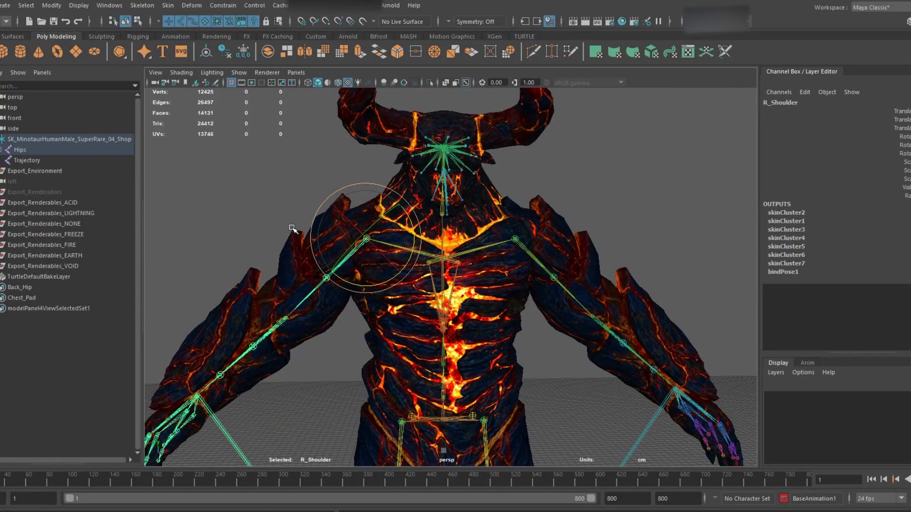
alt+middle_drag(295, 226, 379, 213)
alt+right_drag(380, 214, 372, 237)
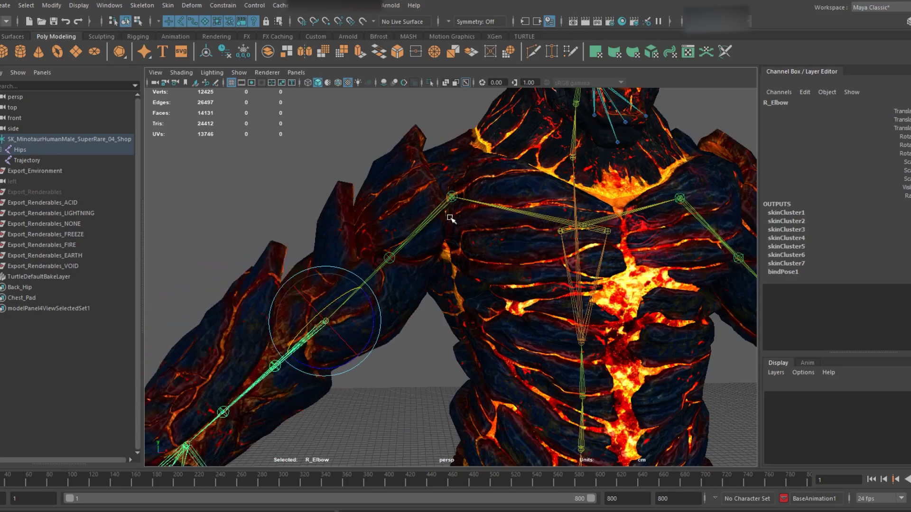
alt+right_drag(450, 217, 413, 214)
alt+middle_drag(412, 213, 344, 190)
alt+drag(437, 256, 491, 268)
alt+middle_drag(491, 268, 433, 285)
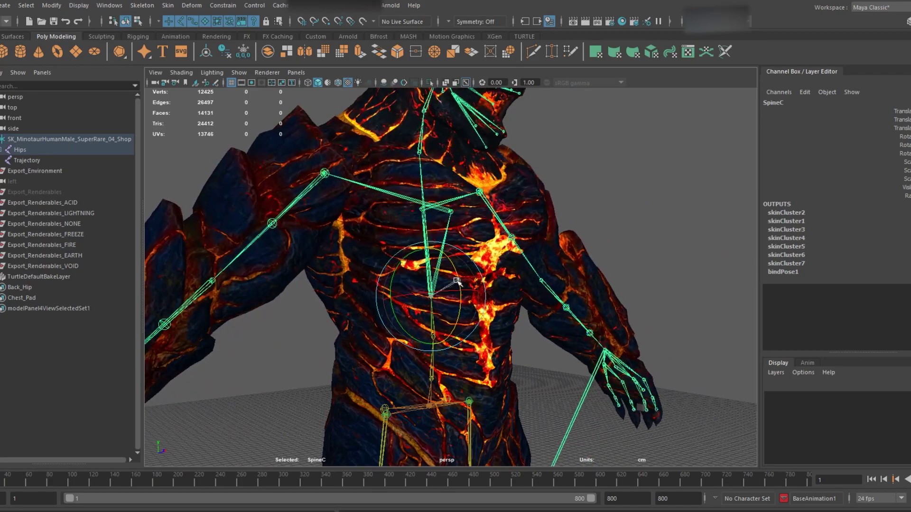
Step: Test the lava minotaur's torso deformation with the SpineC and SpineA joints
drag(450, 267, 457, 351)
alt+middle_drag(458, 352, 427, 264)
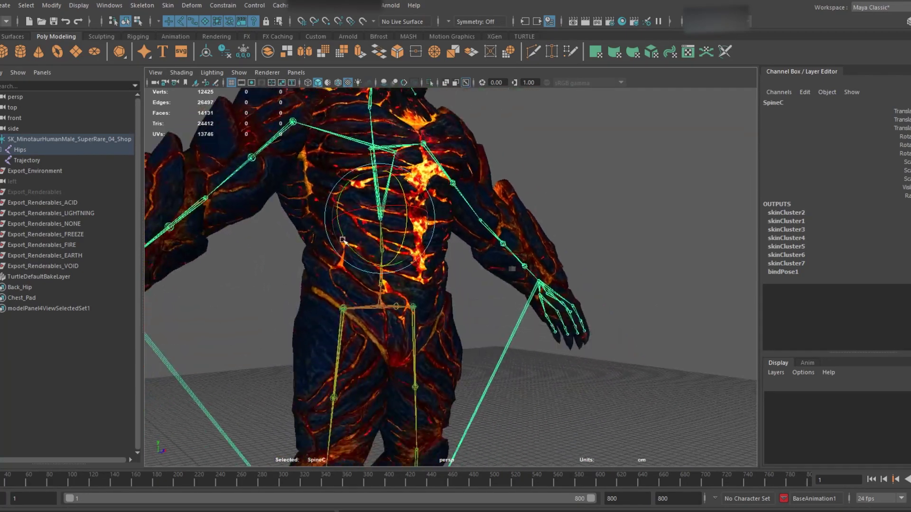
alt+right_drag(341, 271, 378, 284)
drag(326, 268, 438, 271)
scroll(352, 265, down, 4)
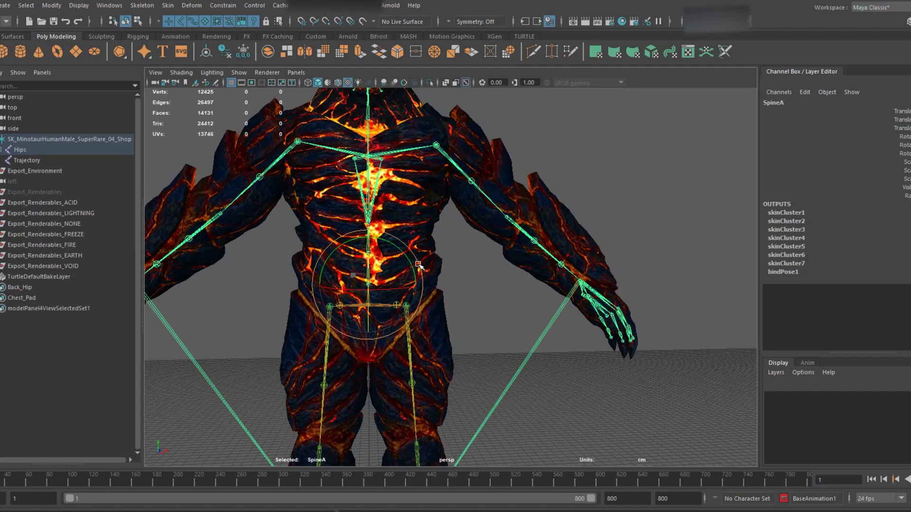
Step: Examine the lava minotaur's chest joints up close, try adjusting the SpineC joint and undo the change
alt+right_drag(419, 266, 503, 269)
scroll(482, 254, down, 4)
alt+drag(482, 254, 457, 254)
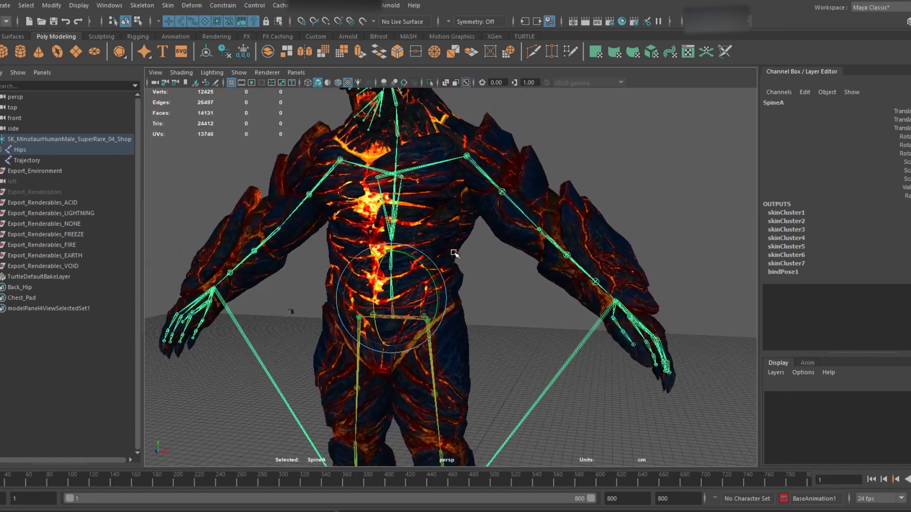
scroll(457, 254, up, 2)
alt+drag(408, 227, 410, 255)
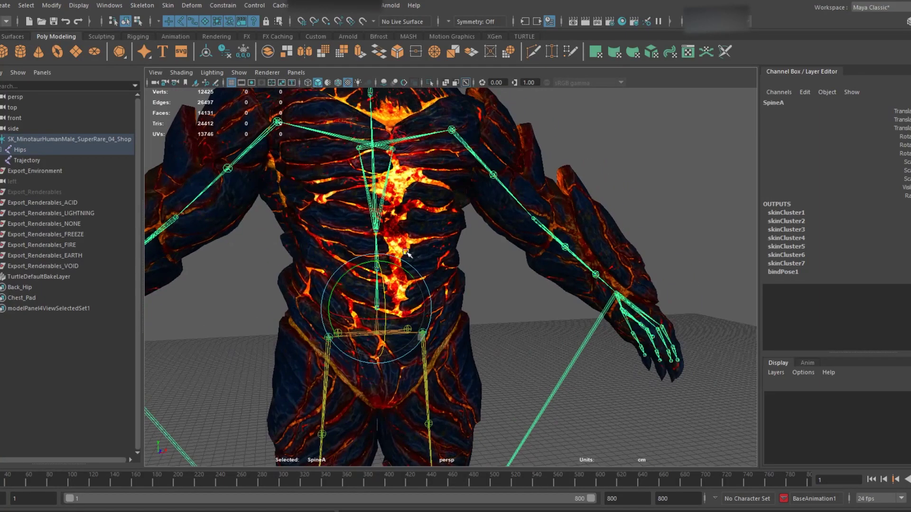
alt+right_drag(393, 212, 448, 262)
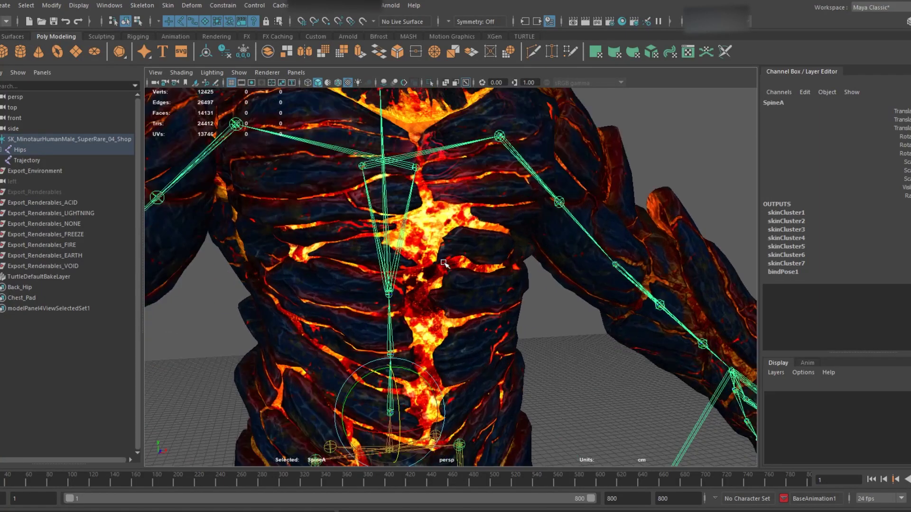
drag(396, 280, 426, 260)
key(ctrl+z)
scroll(441, 267, down, 5)
scroll(457, 271, down, 3)
alt+right_drag(426, 260, 452, 271)
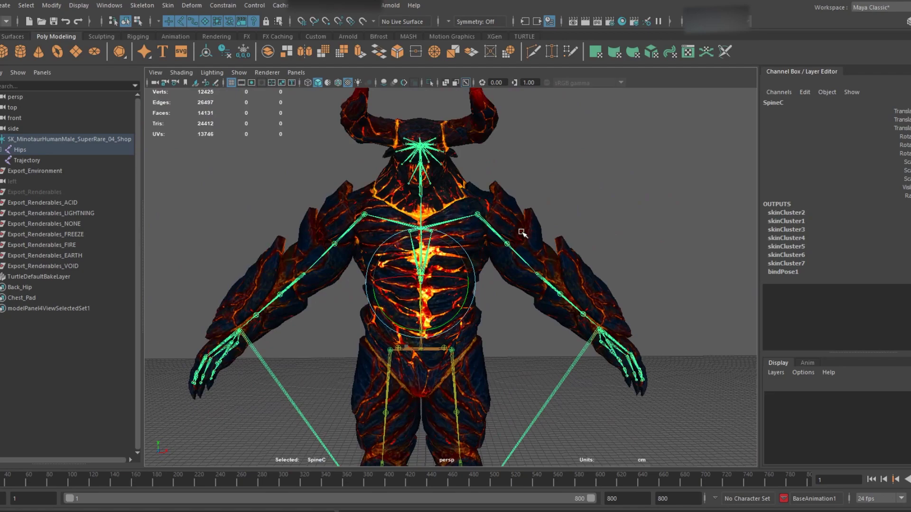
Step: Select the L_Shoulder joint and examine the left shoulder and chest area
scroll(522, 232, up, 5)
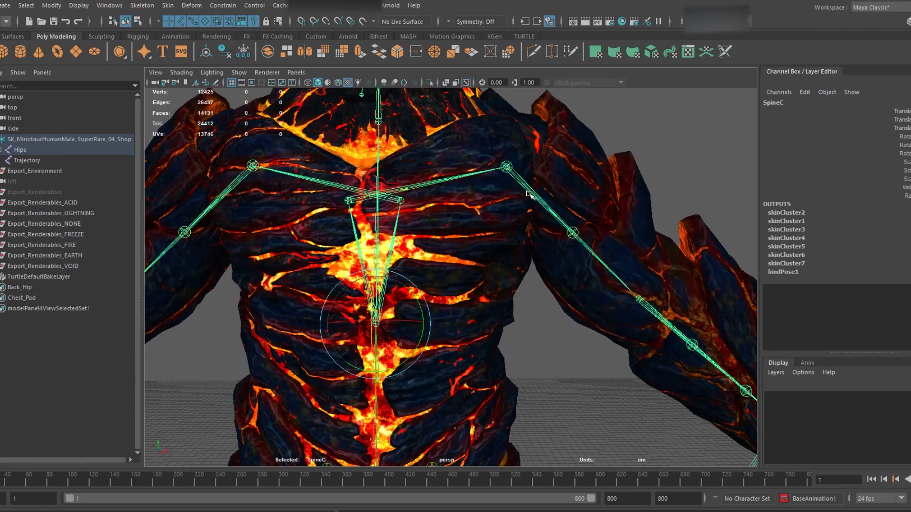
click(530, 194)
scroll(530, 194, down, 4)
scroll(453, 280, up, 5)
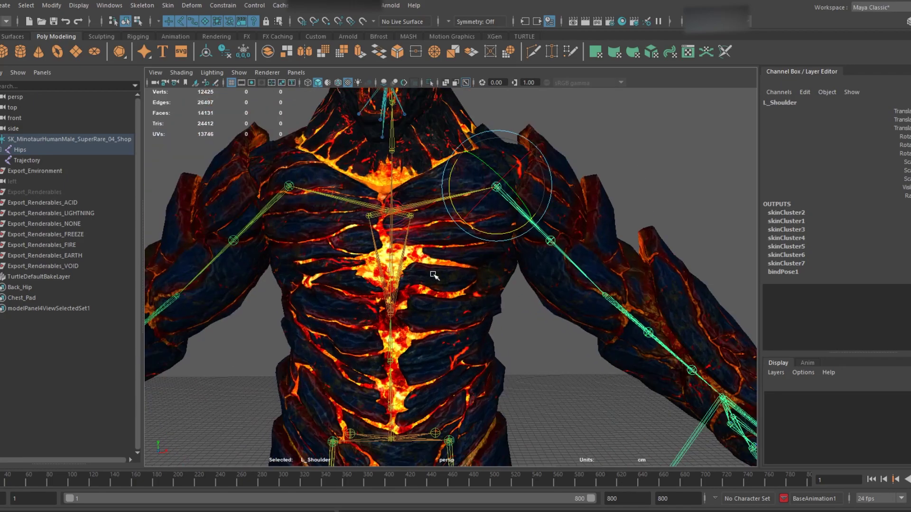
alt+drag(425, 277, 496, 268)
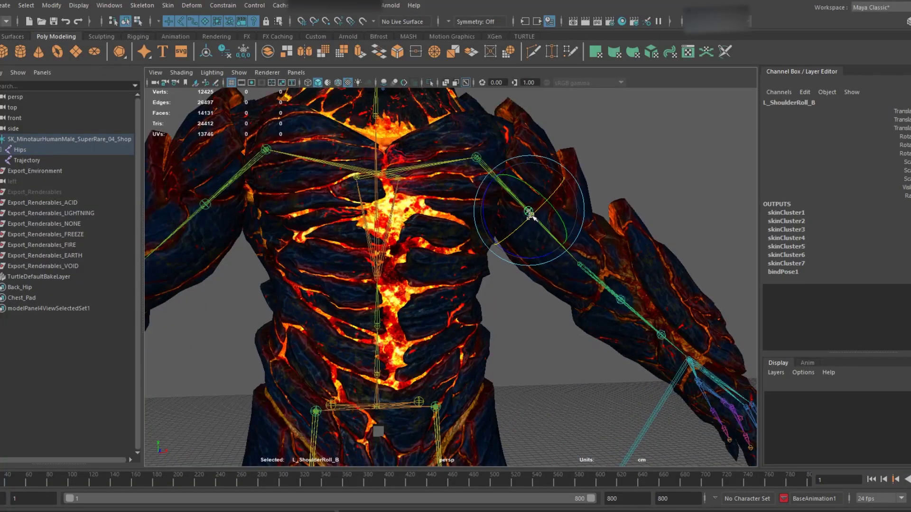
Step: Examine the lava minotaur's whole rig and torso with the L_ShoulderRoll_B joint selected
scroll(526, 235, down, 5)
alt+middle_drag(468, 265, 451, 292)
scroll(476, 242, down, 3)
scroll(473, 220, up, 2)
scroll(473, 220, up, 5)
scroll(430, 193, down, 3)
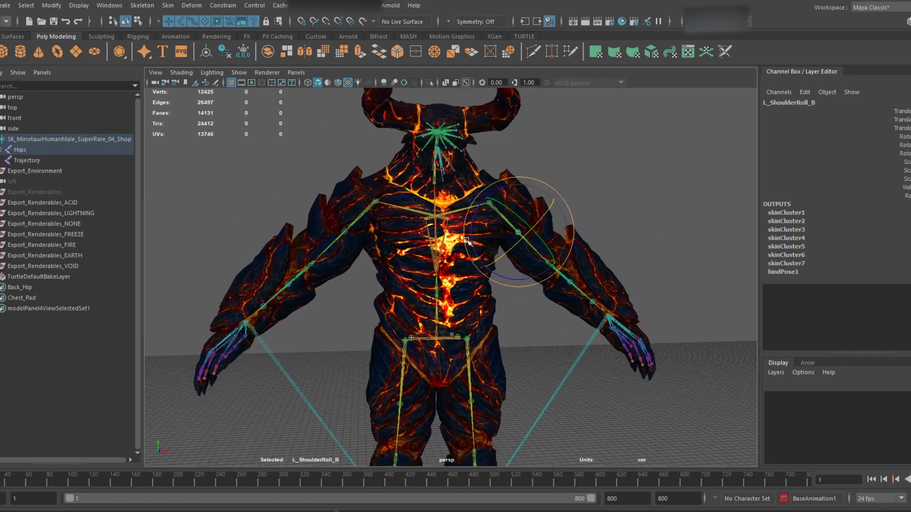
scroll(466, 241, down, 4)
alt+drag(467, 241, 440, 247)
scroll(440, 247, up, 4)
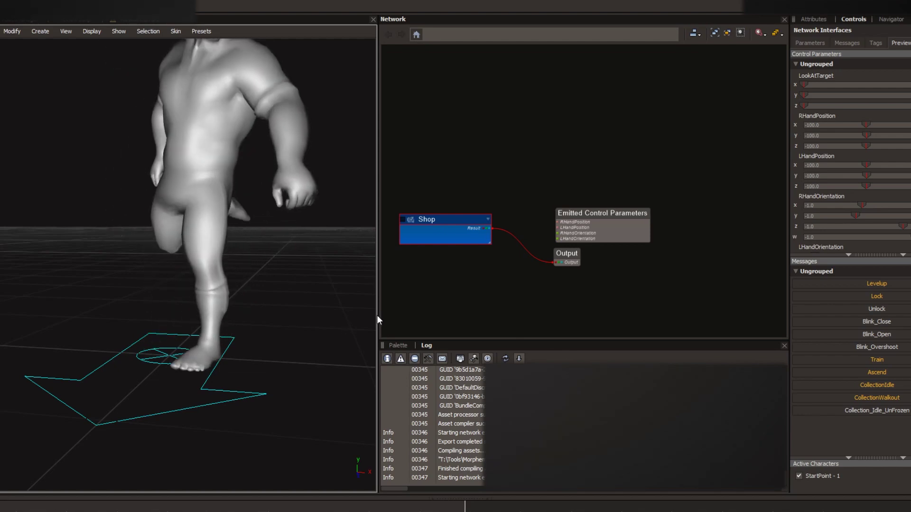
Step: Switch to the animation network editor, widen the 3D viewport and view the animated minotaur from the side and back
drag(377, 316, 480, 316)
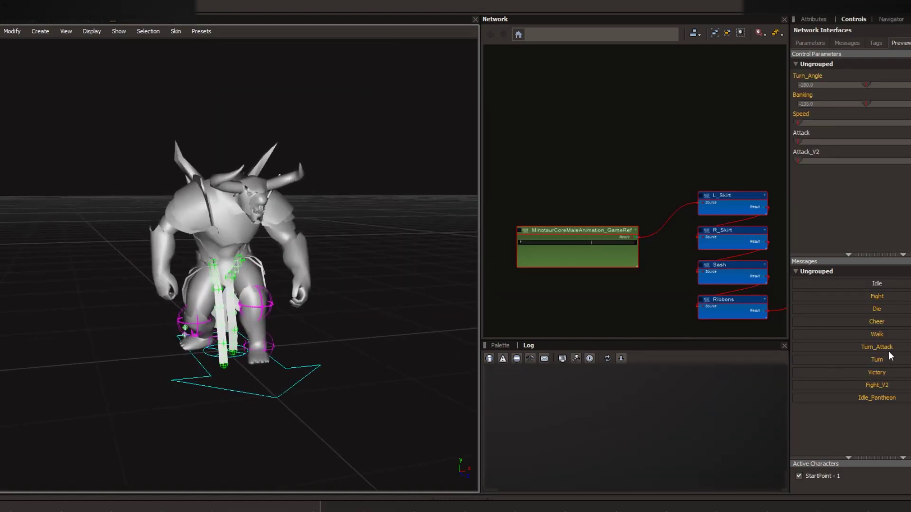
alt+drag(417, 321, 381, 307)
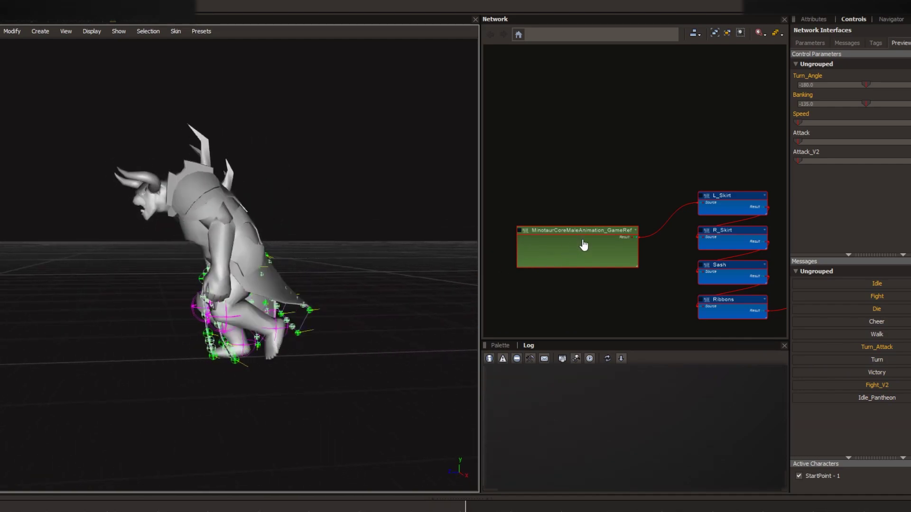
alt+drag(366, 259, 158, 261)
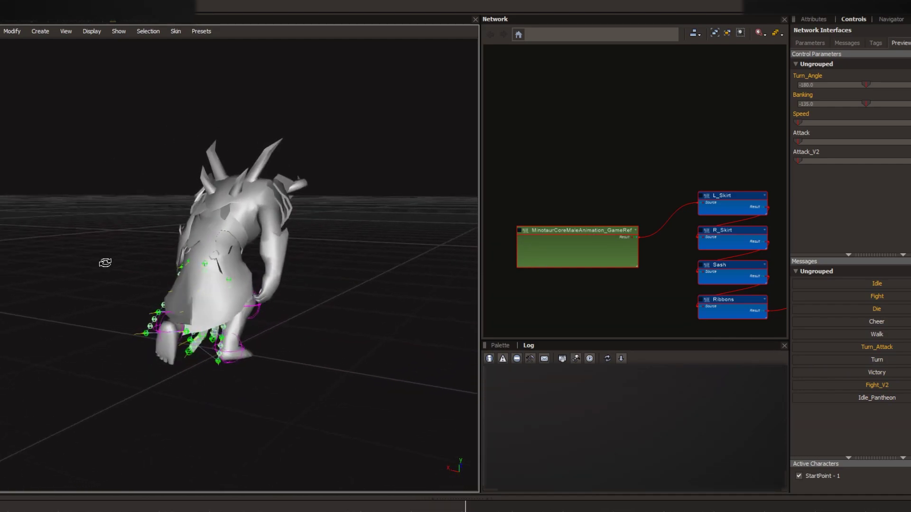